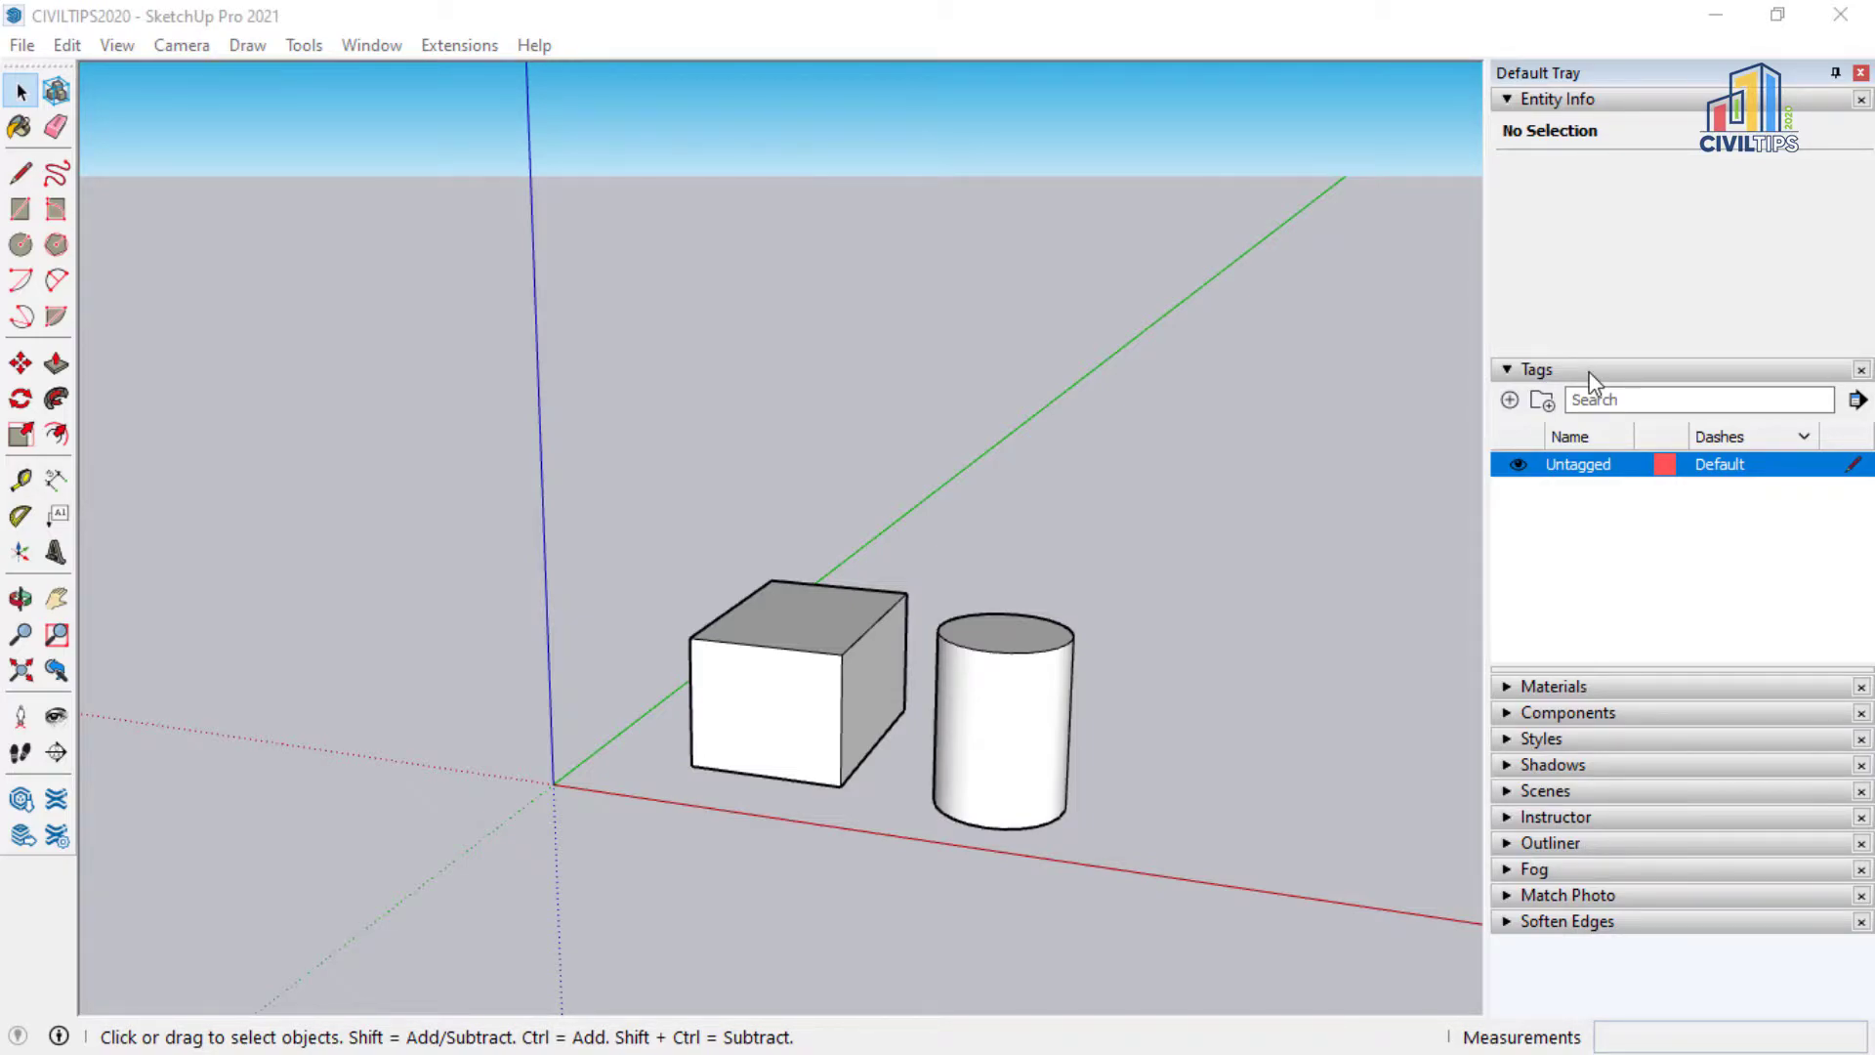
- Check that the Tags panel is enabled in the default tray's list of panels
left_click(386, 51)
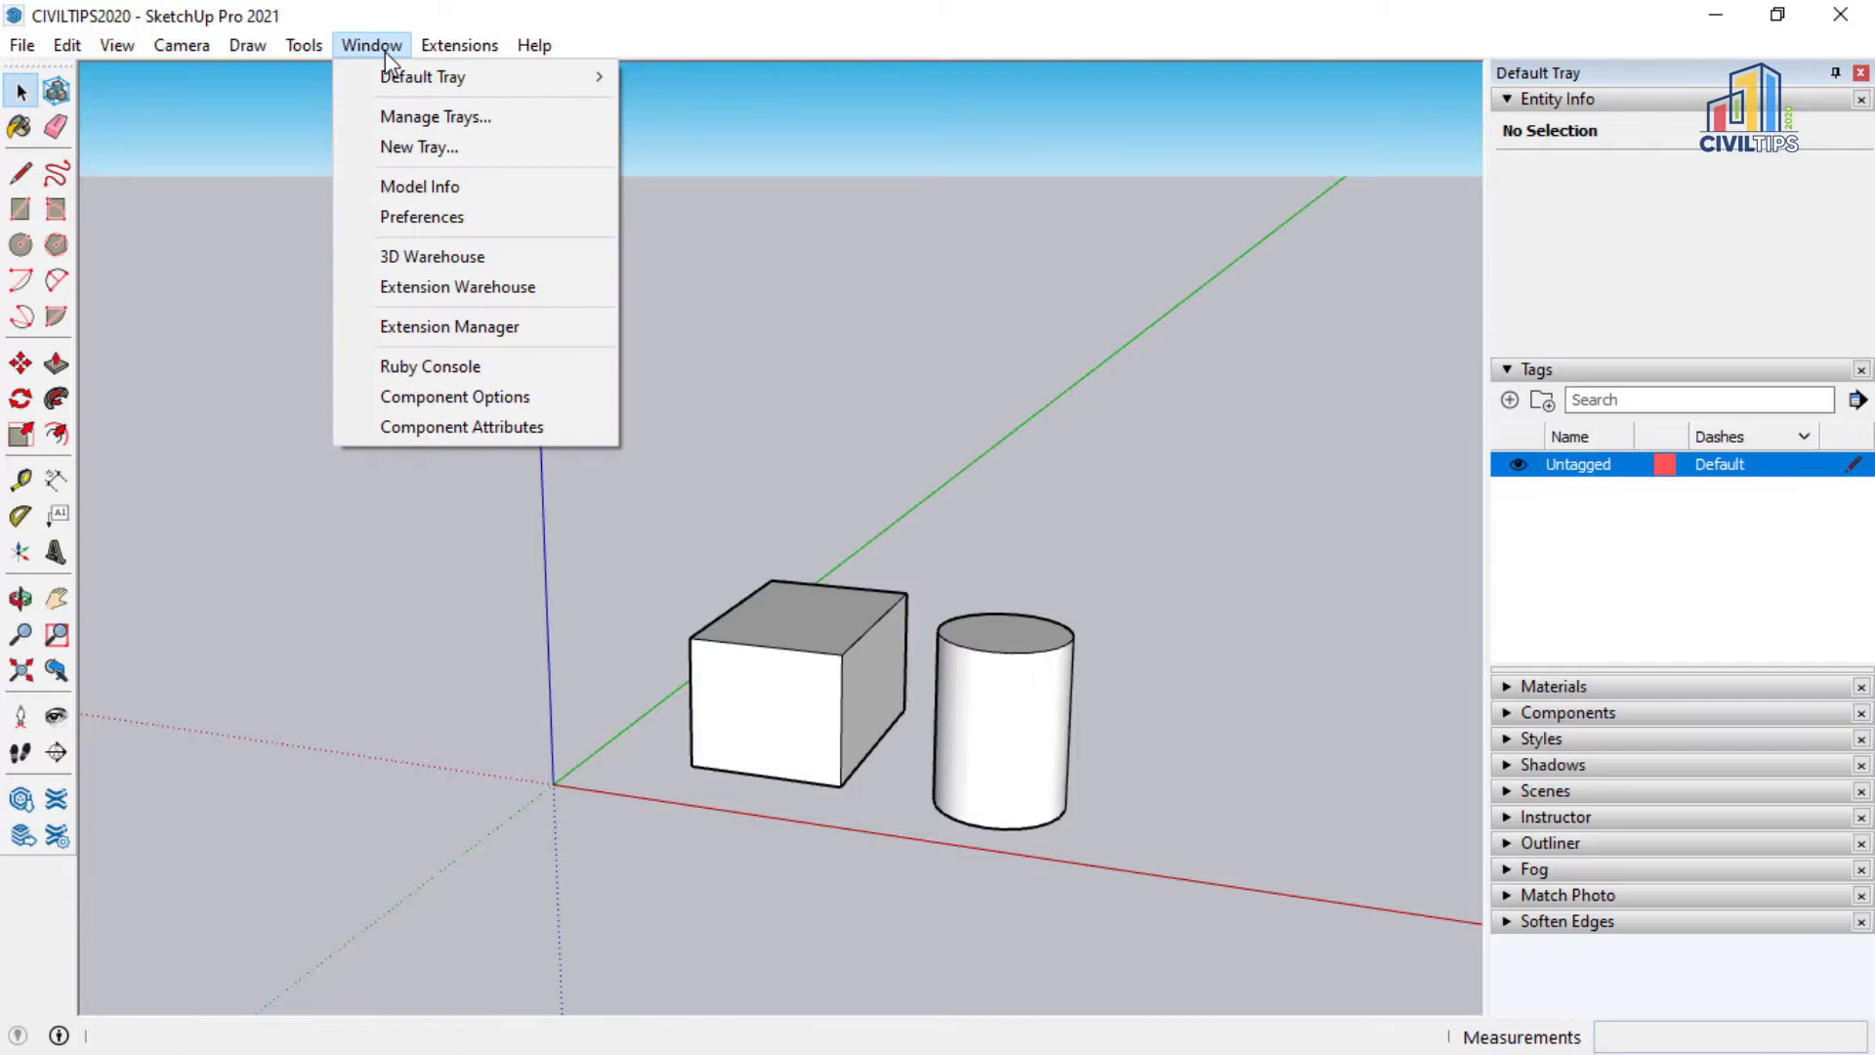
mouse_move(442, 75)
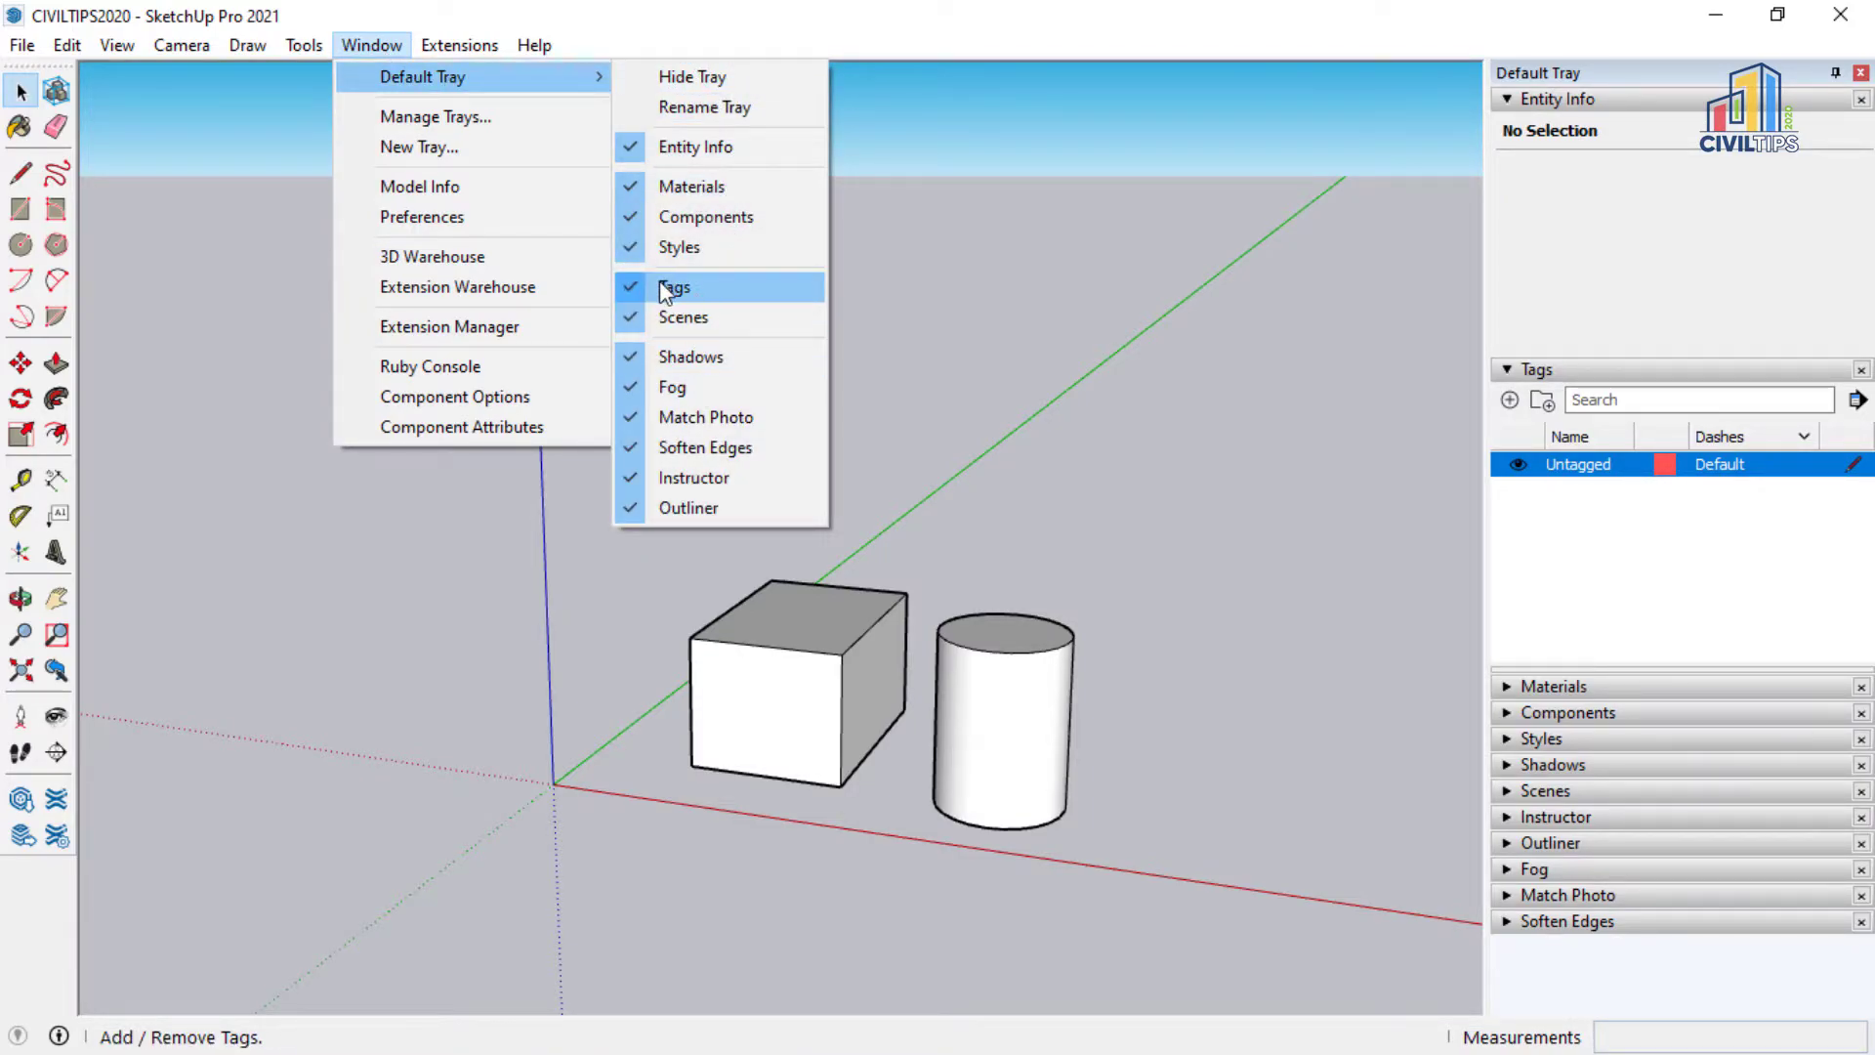
left_click(1220, 274)
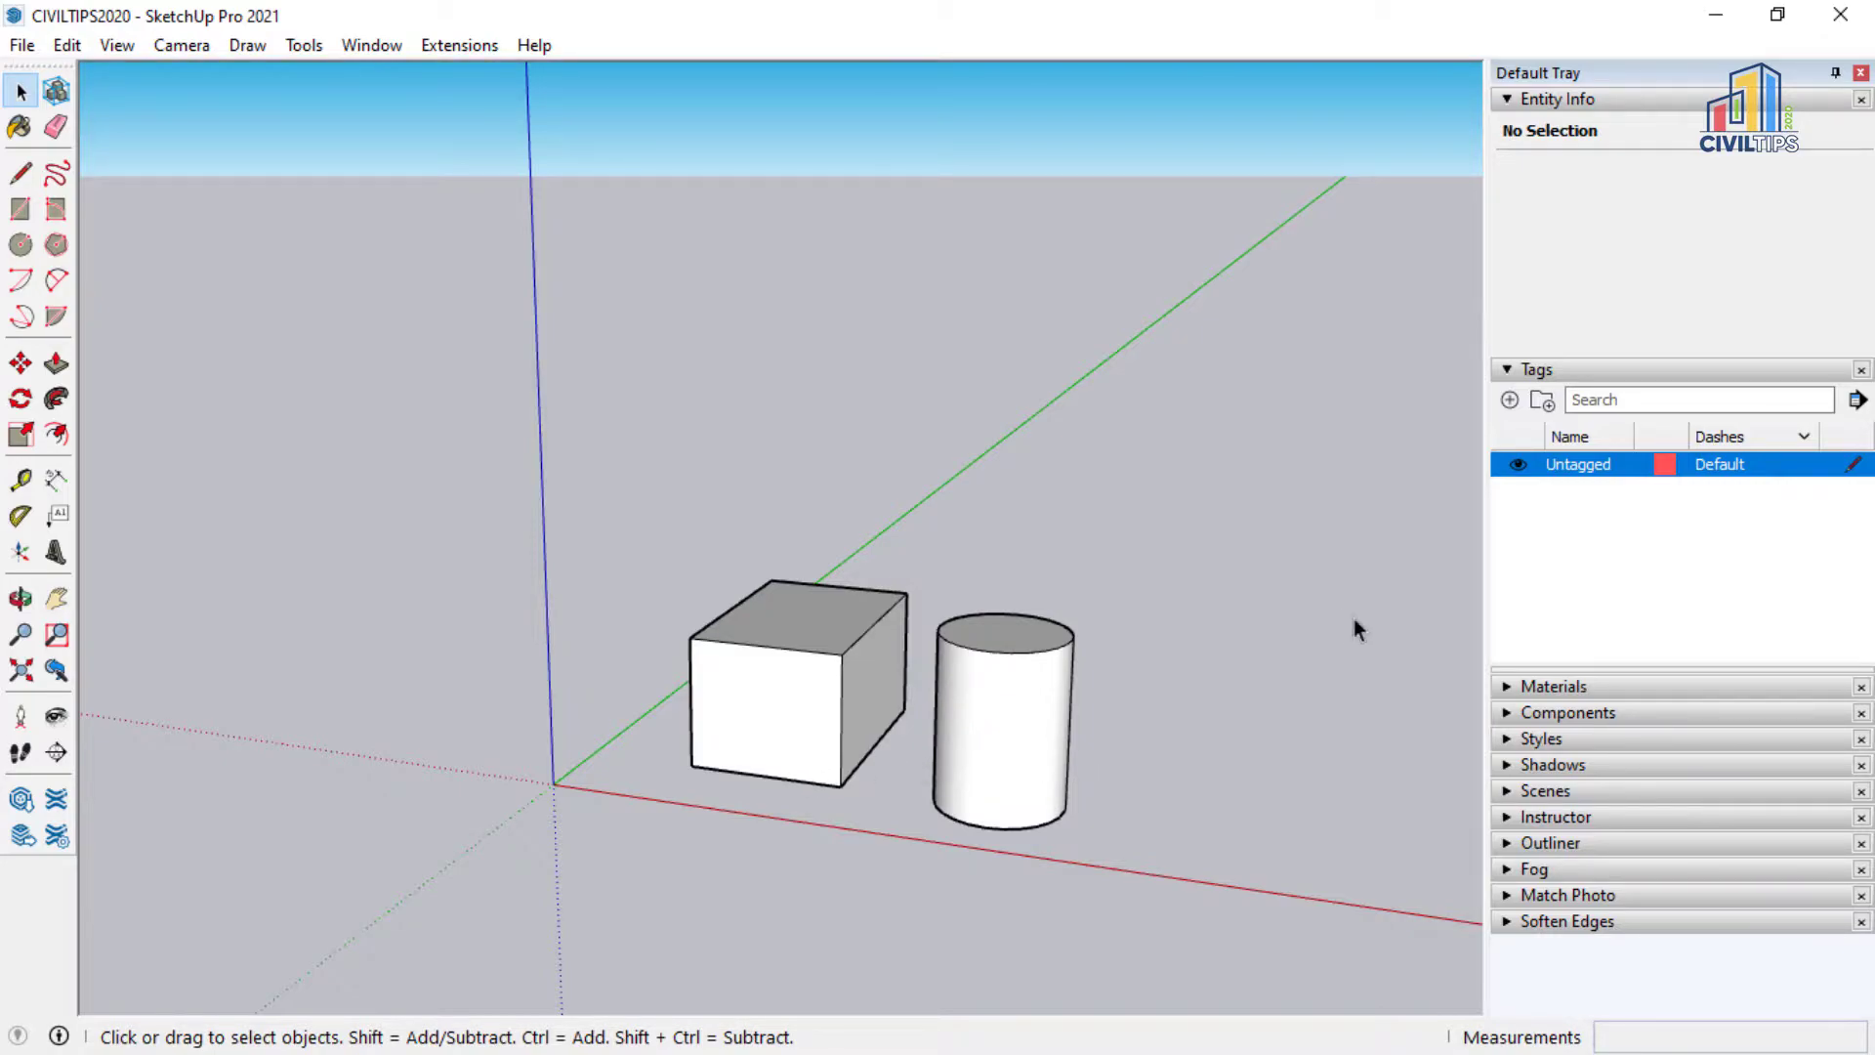
- Add a new tag named "box"
left_click(1509, 401)
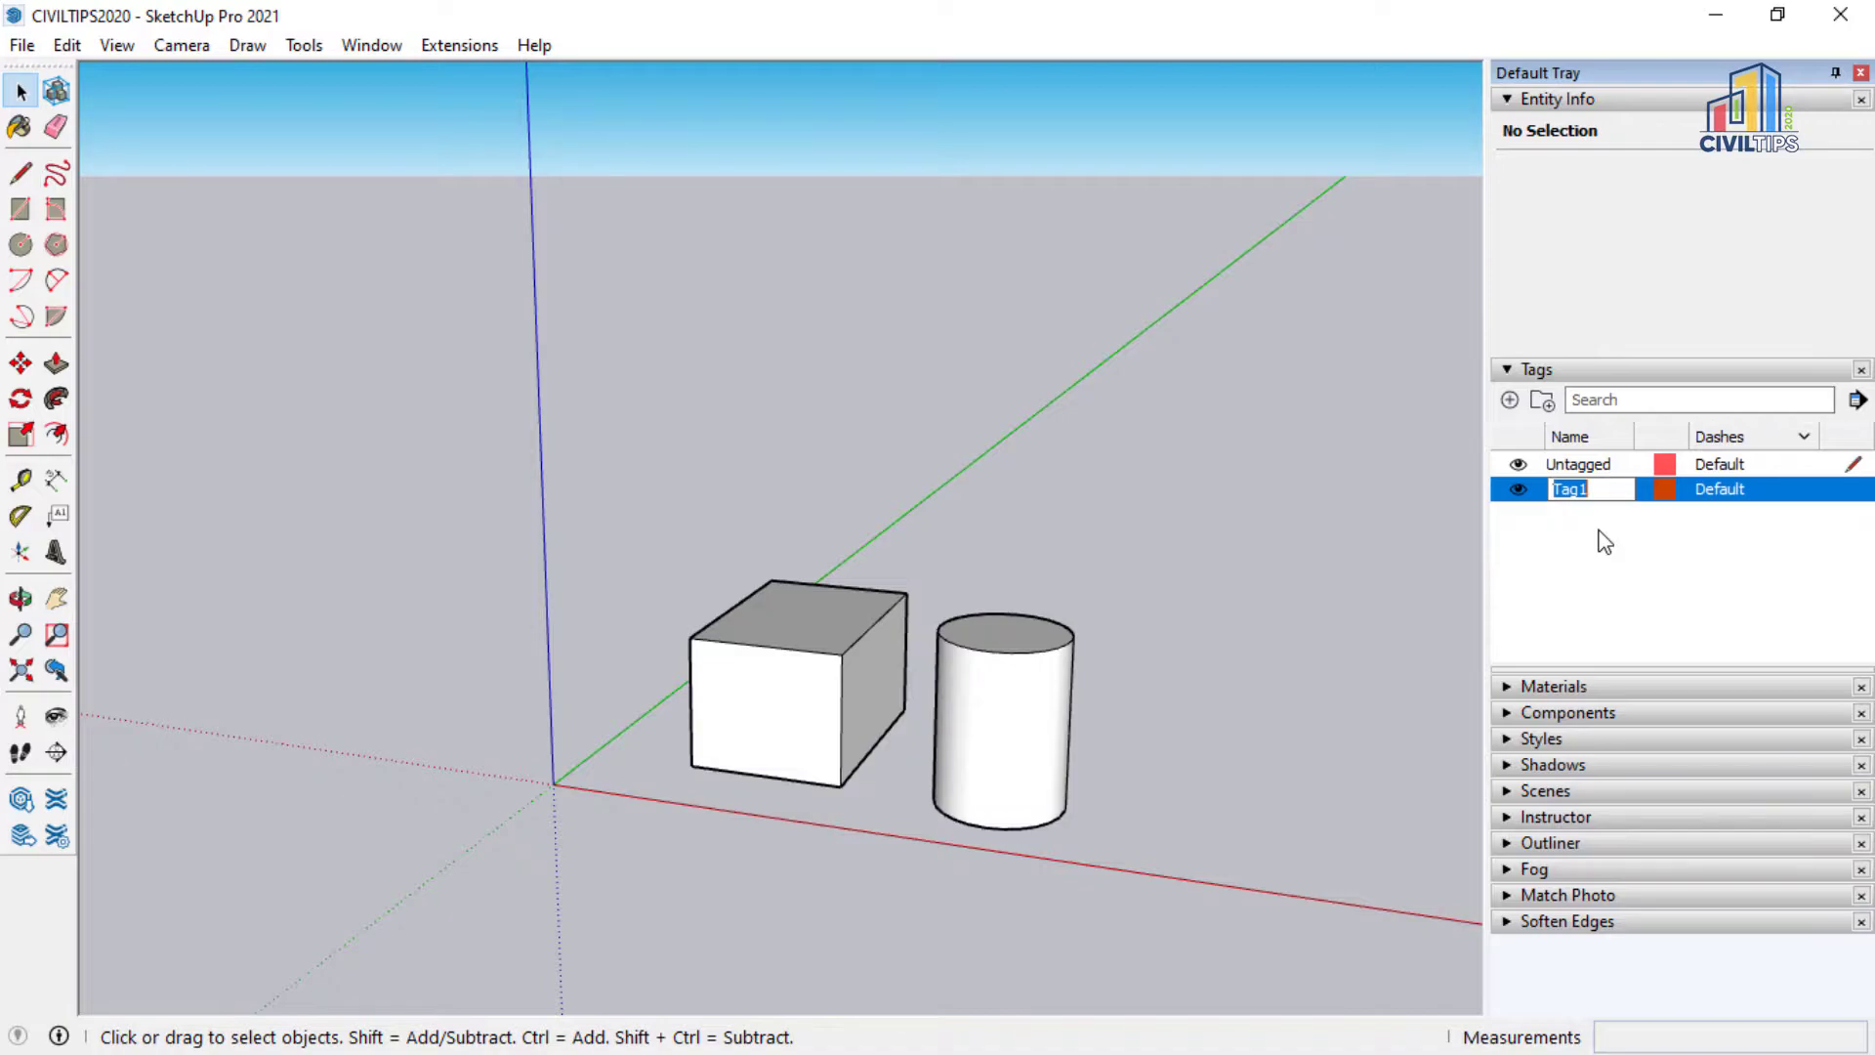
type("box")
key("Return")
- Assign the box group to the "box" tag, and switch that tag's visibility off and back on
left_click(826, 728)
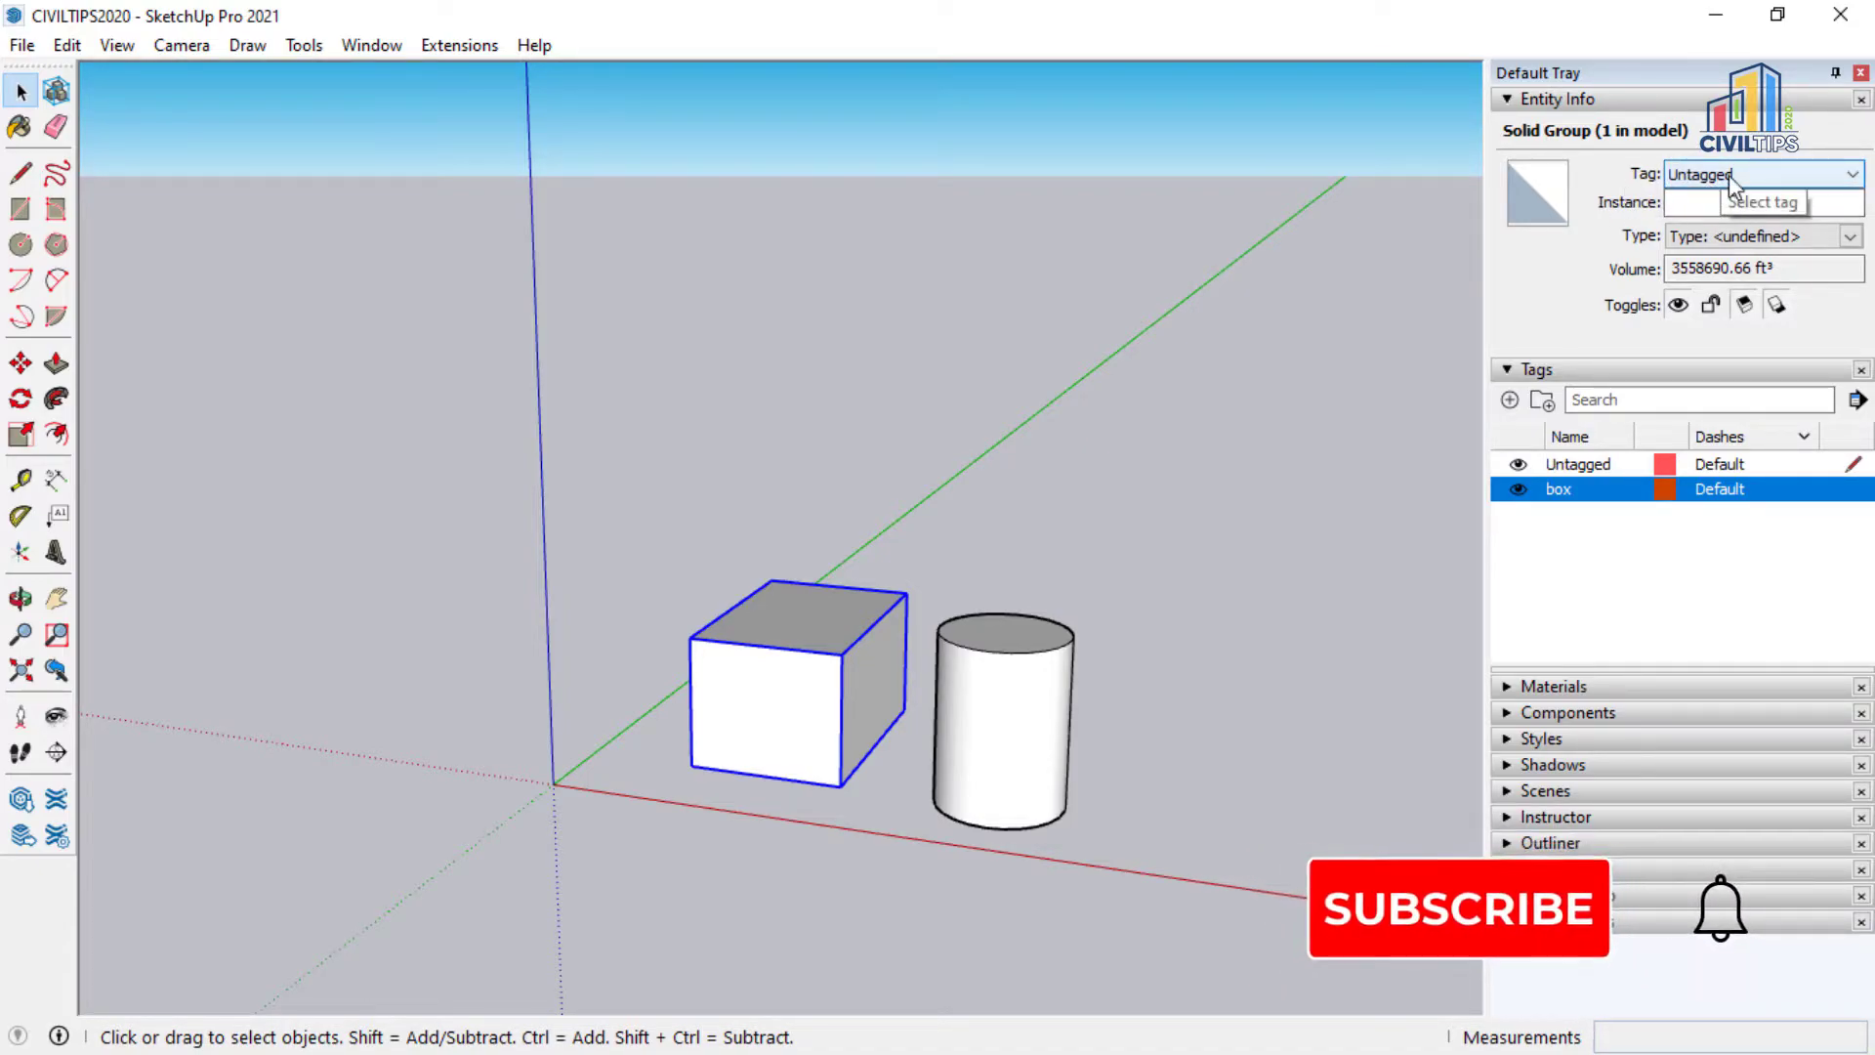
left_click(1764, 181)
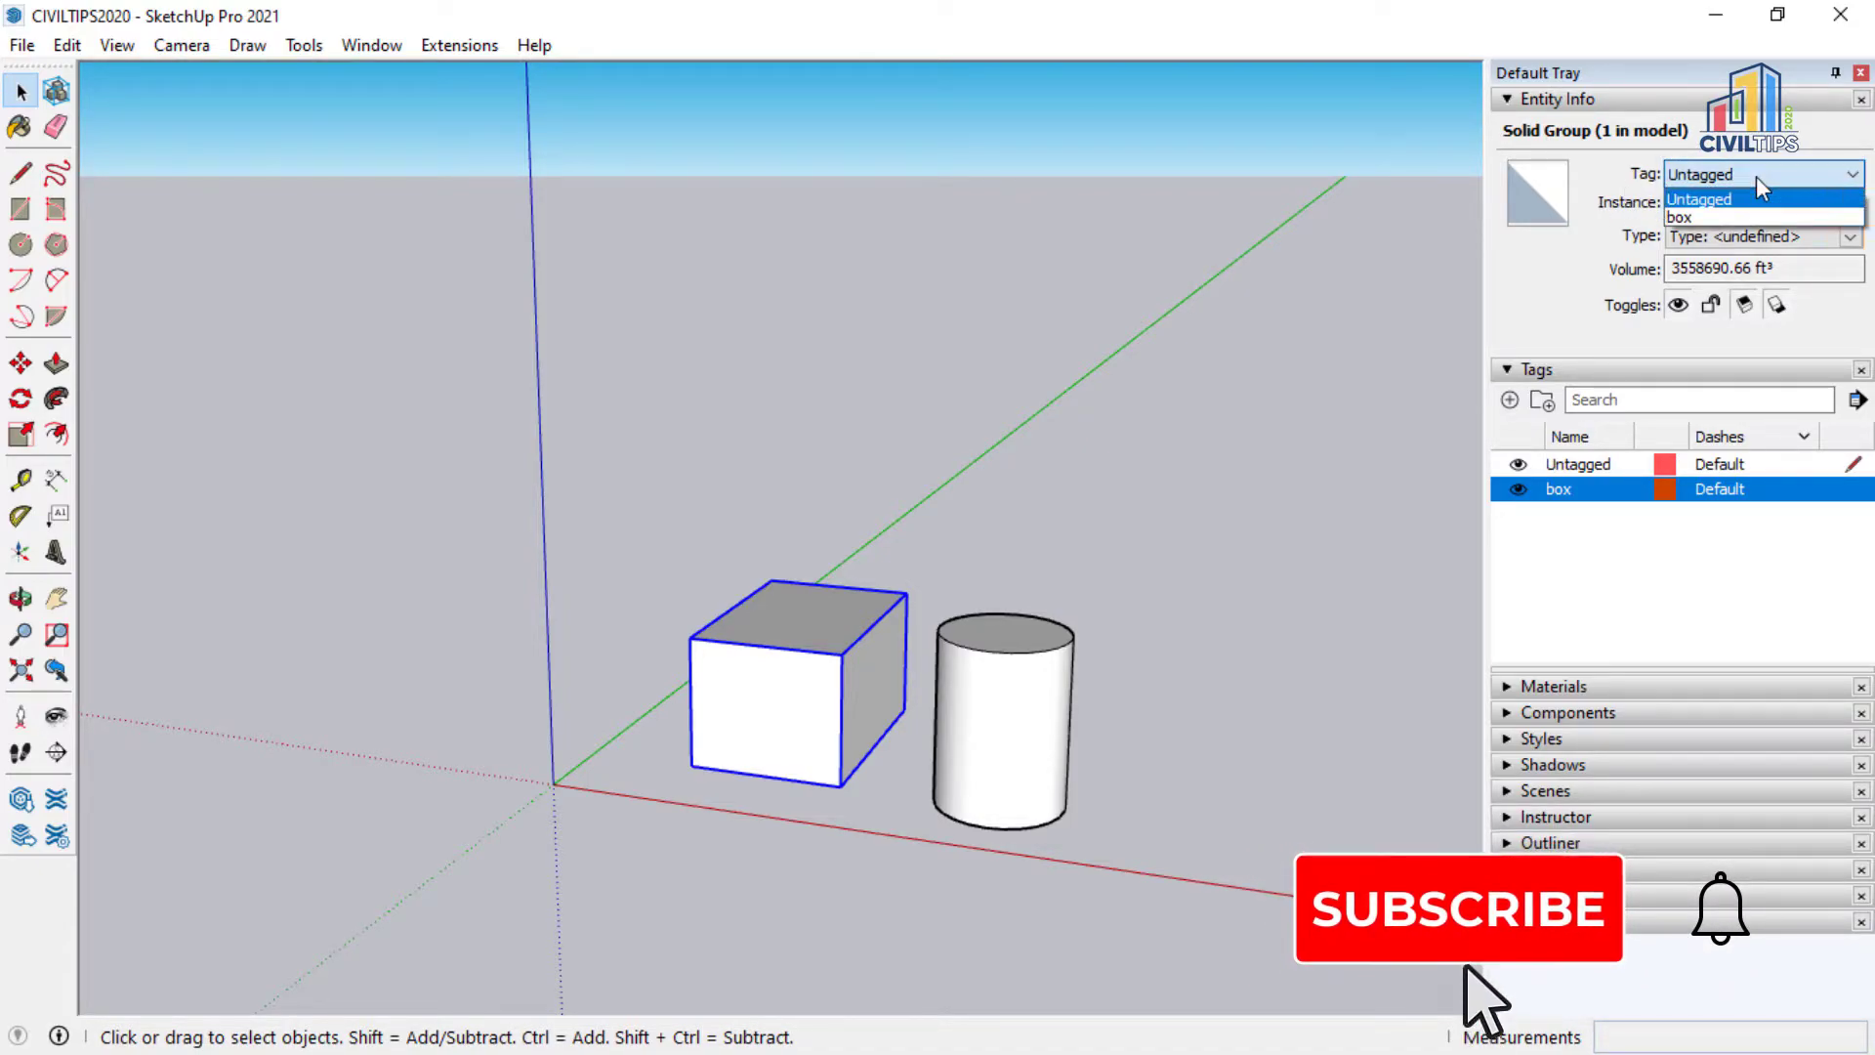
left_click(1687, 214)
left_click(1221, 713)
left_click(817, 690)
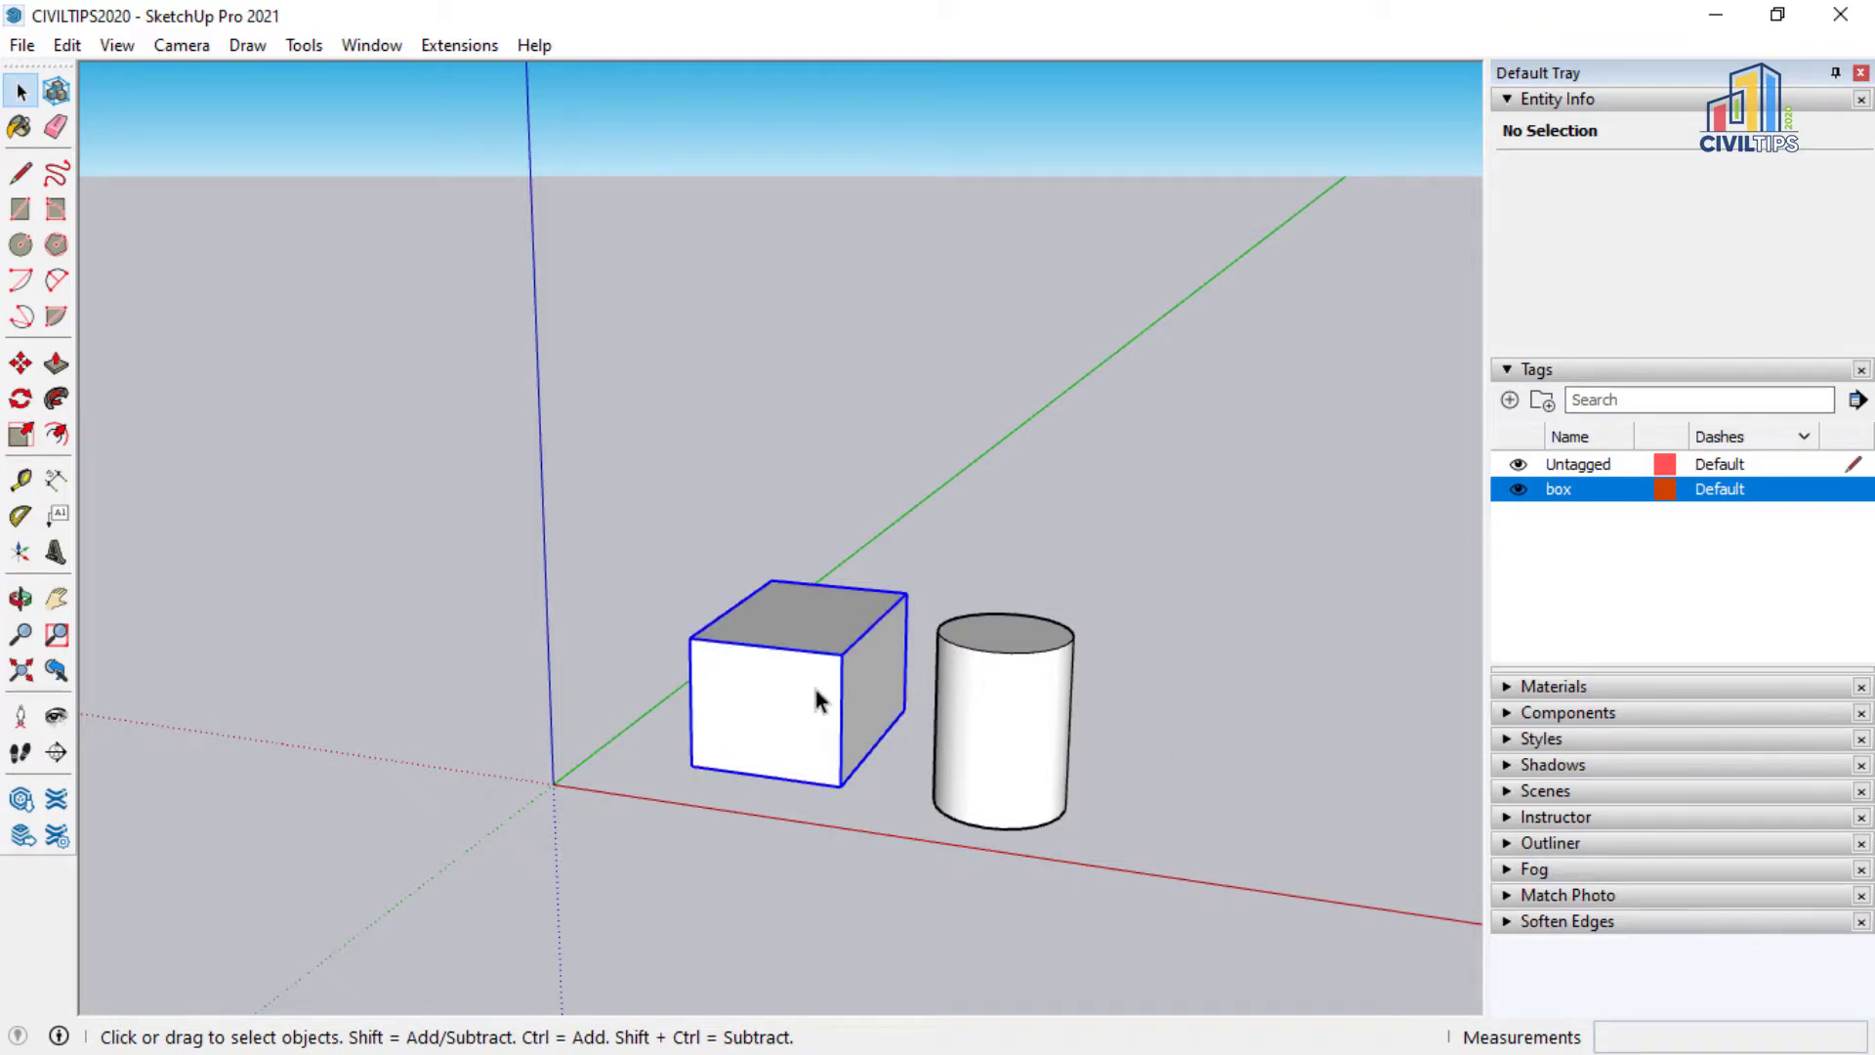
left_click(1518, 490)
left_click(1518, 490)
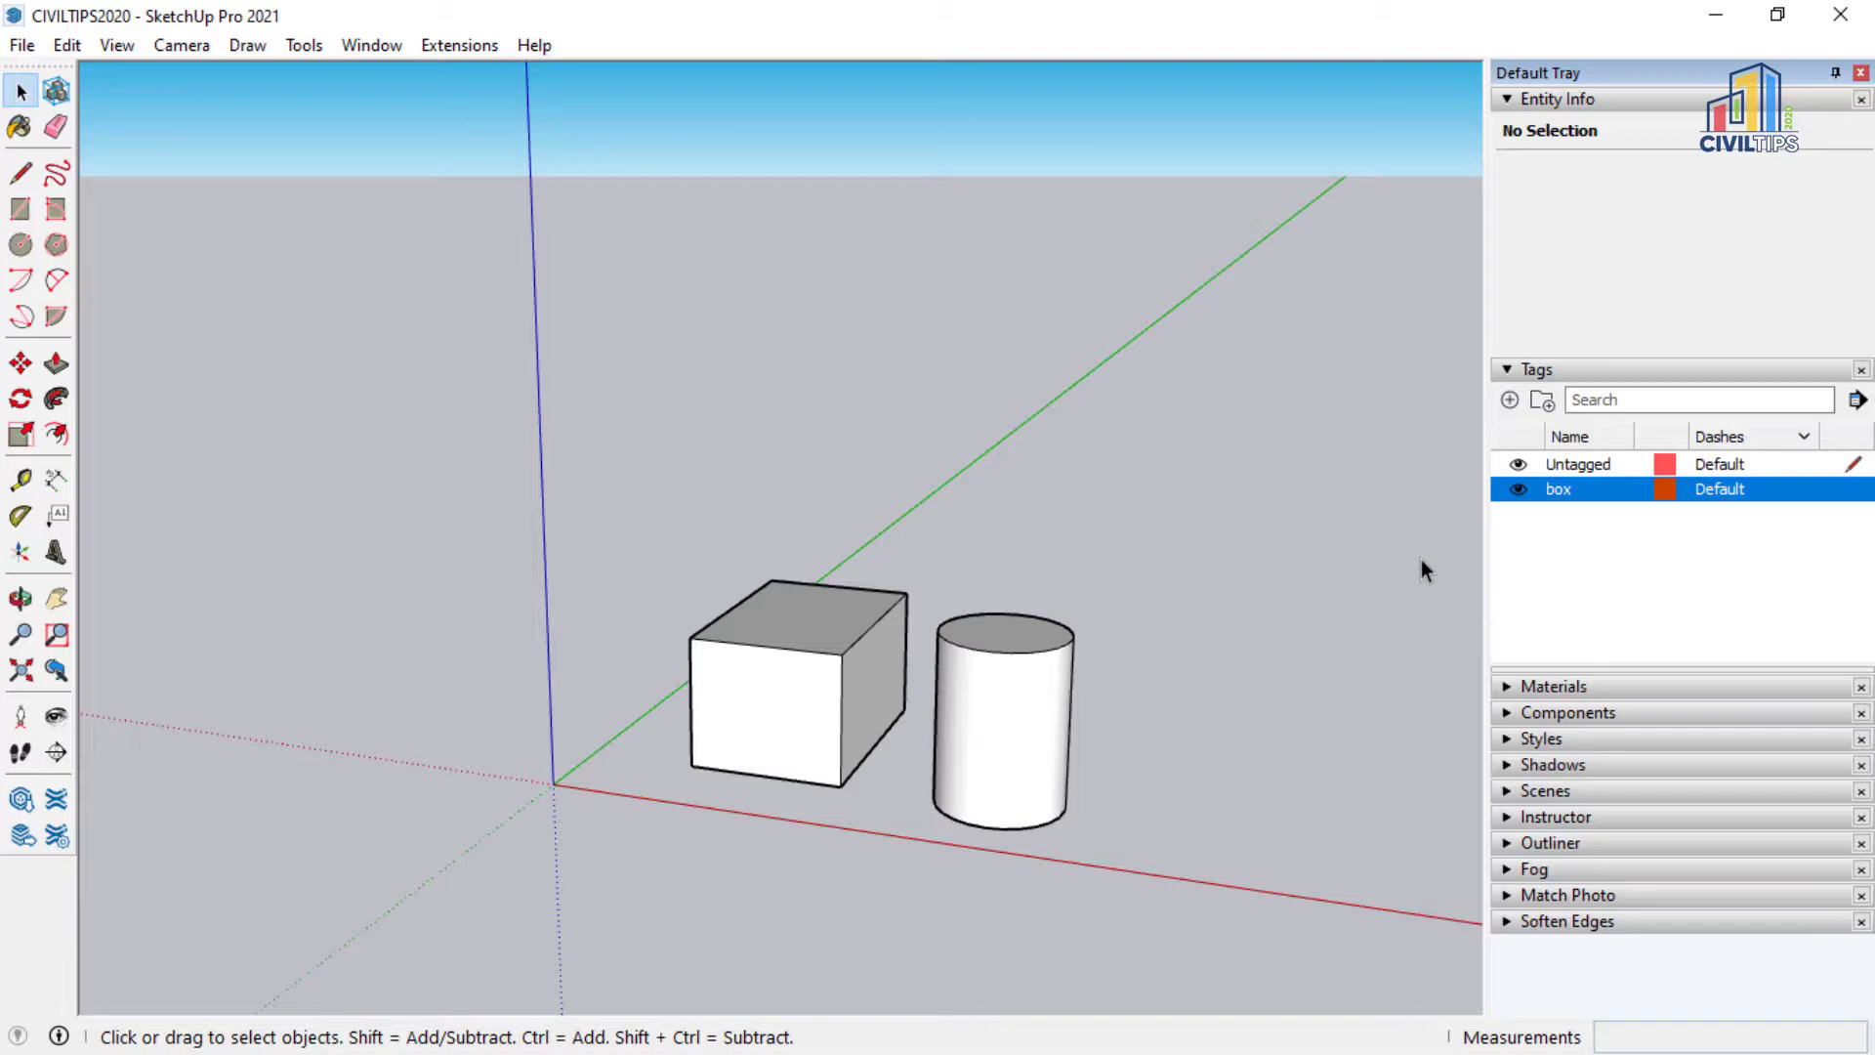
- Add a tag named "cylinder" and one extra tag that keeps its default name
left_click(1011, 747)
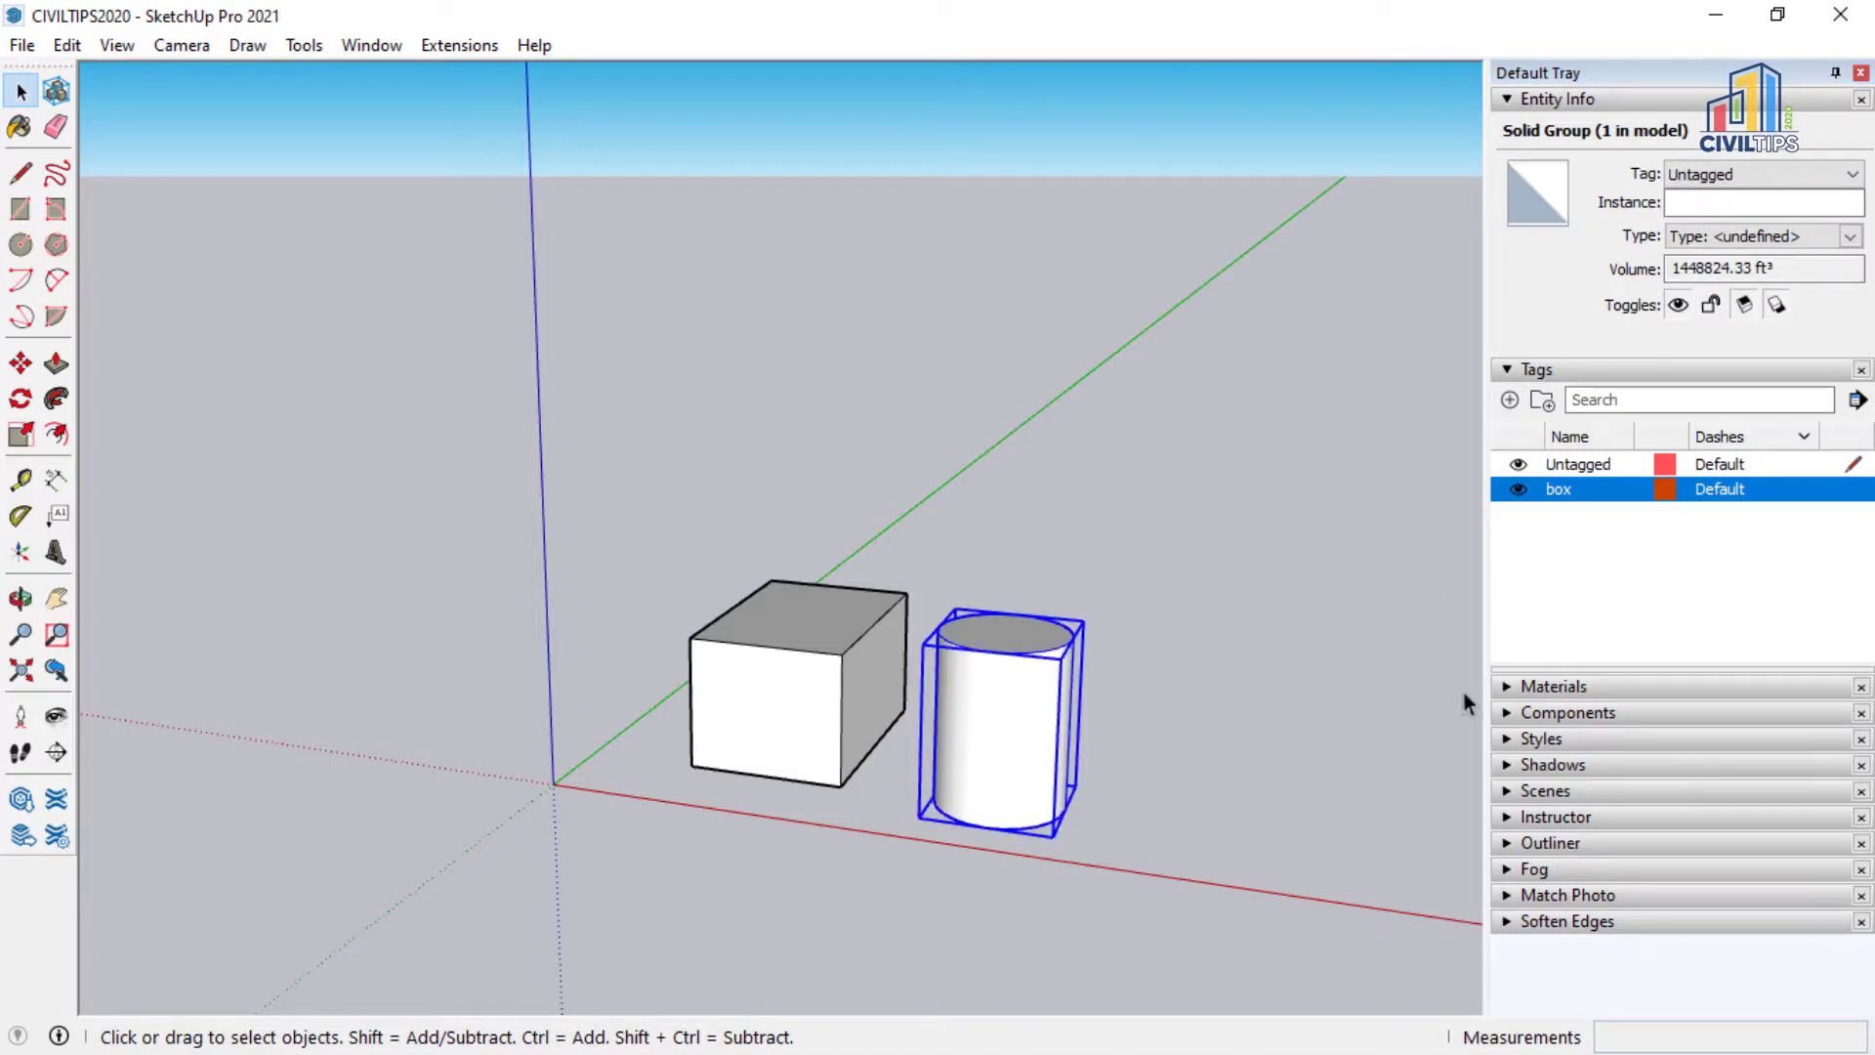
left_click(1354, 601)
left_click(1507, 406)
type("cylinder")
left_click(1508, 399)
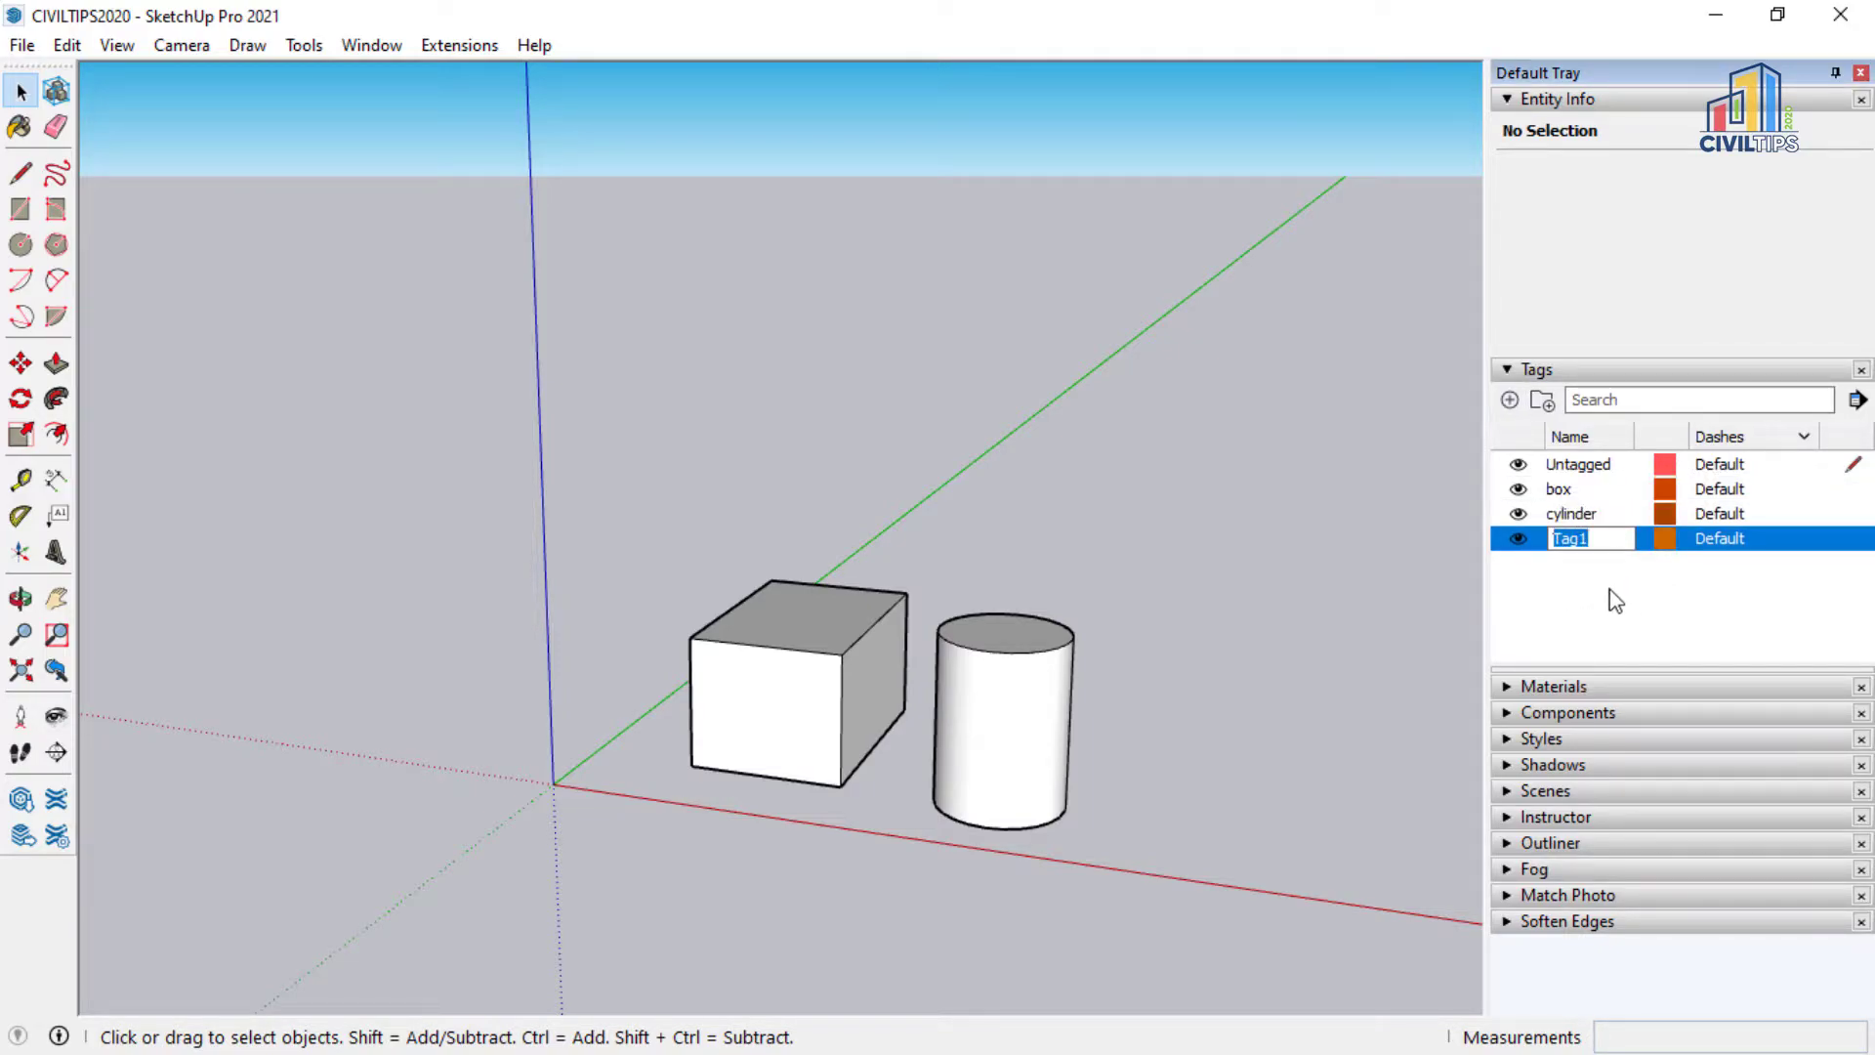
left_click(1622, 584)
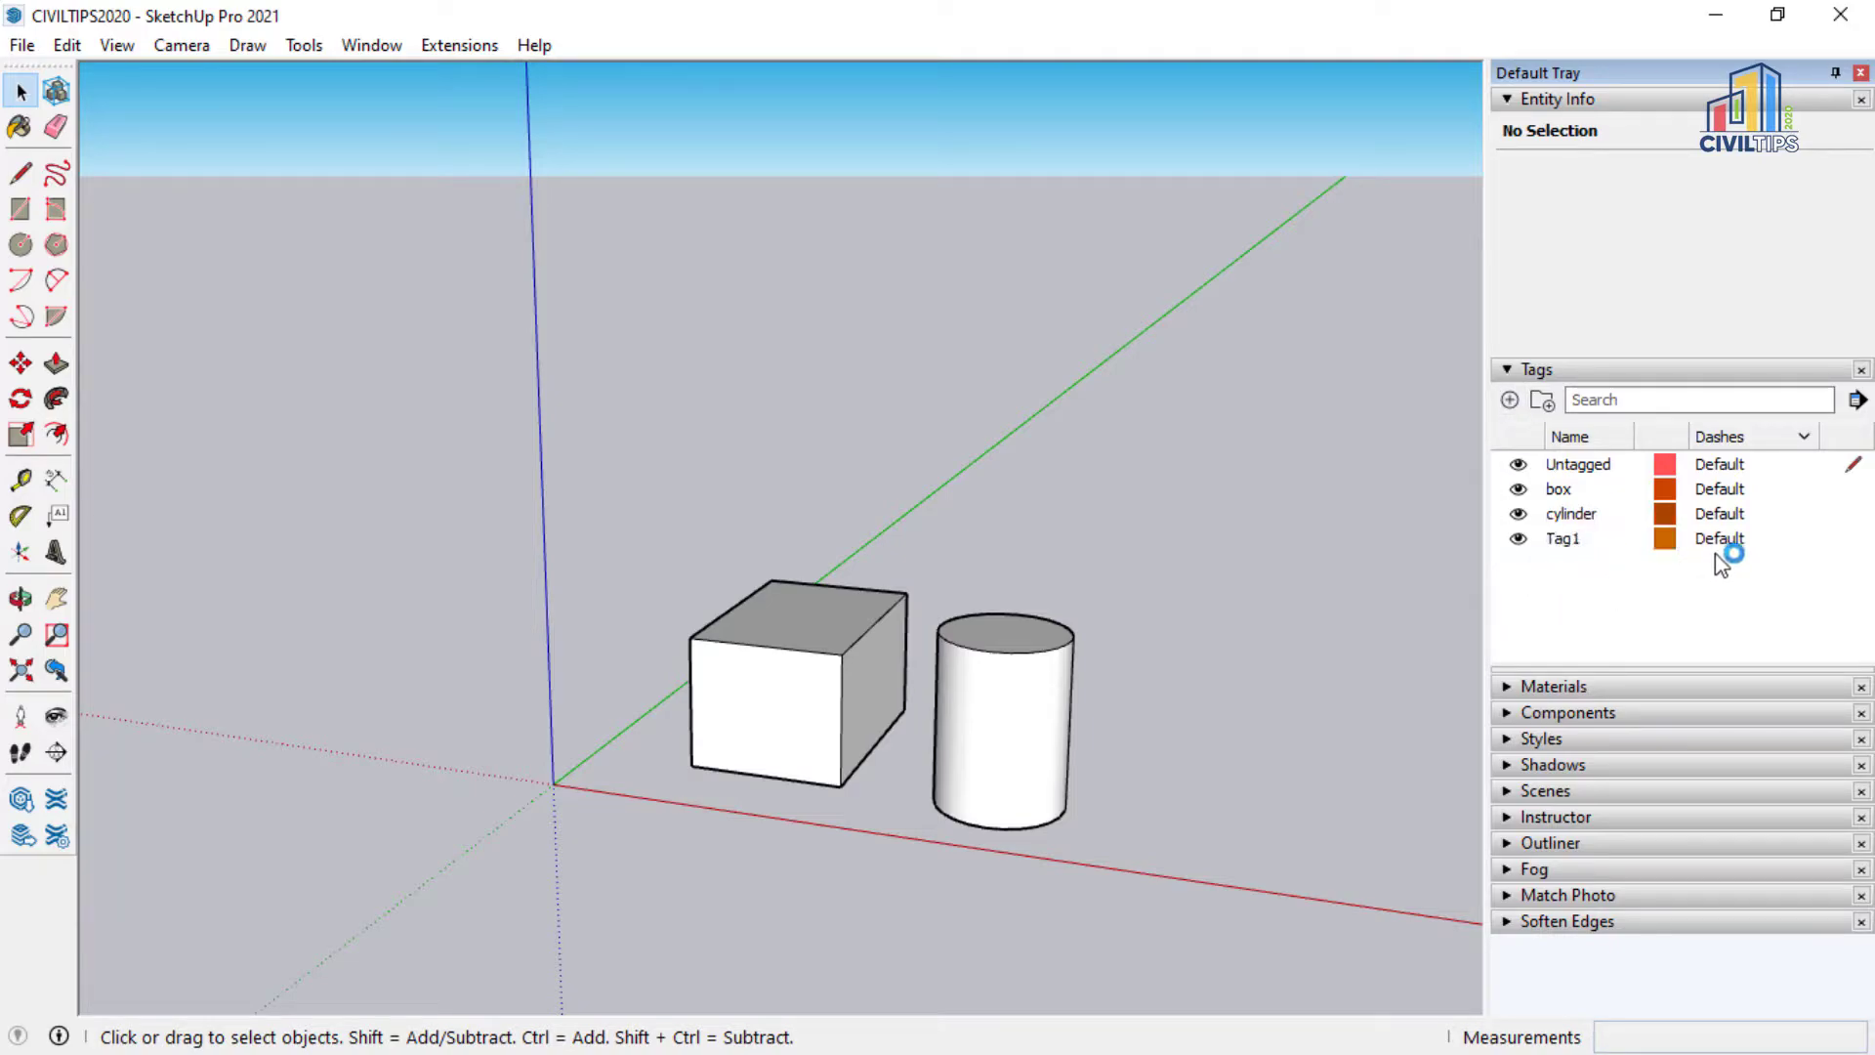
- Assign the cylinder group to the "cylinder" tag, and switch that tag's visibility off and back on
left_click(1006, 723)
left_click(1790, 176)
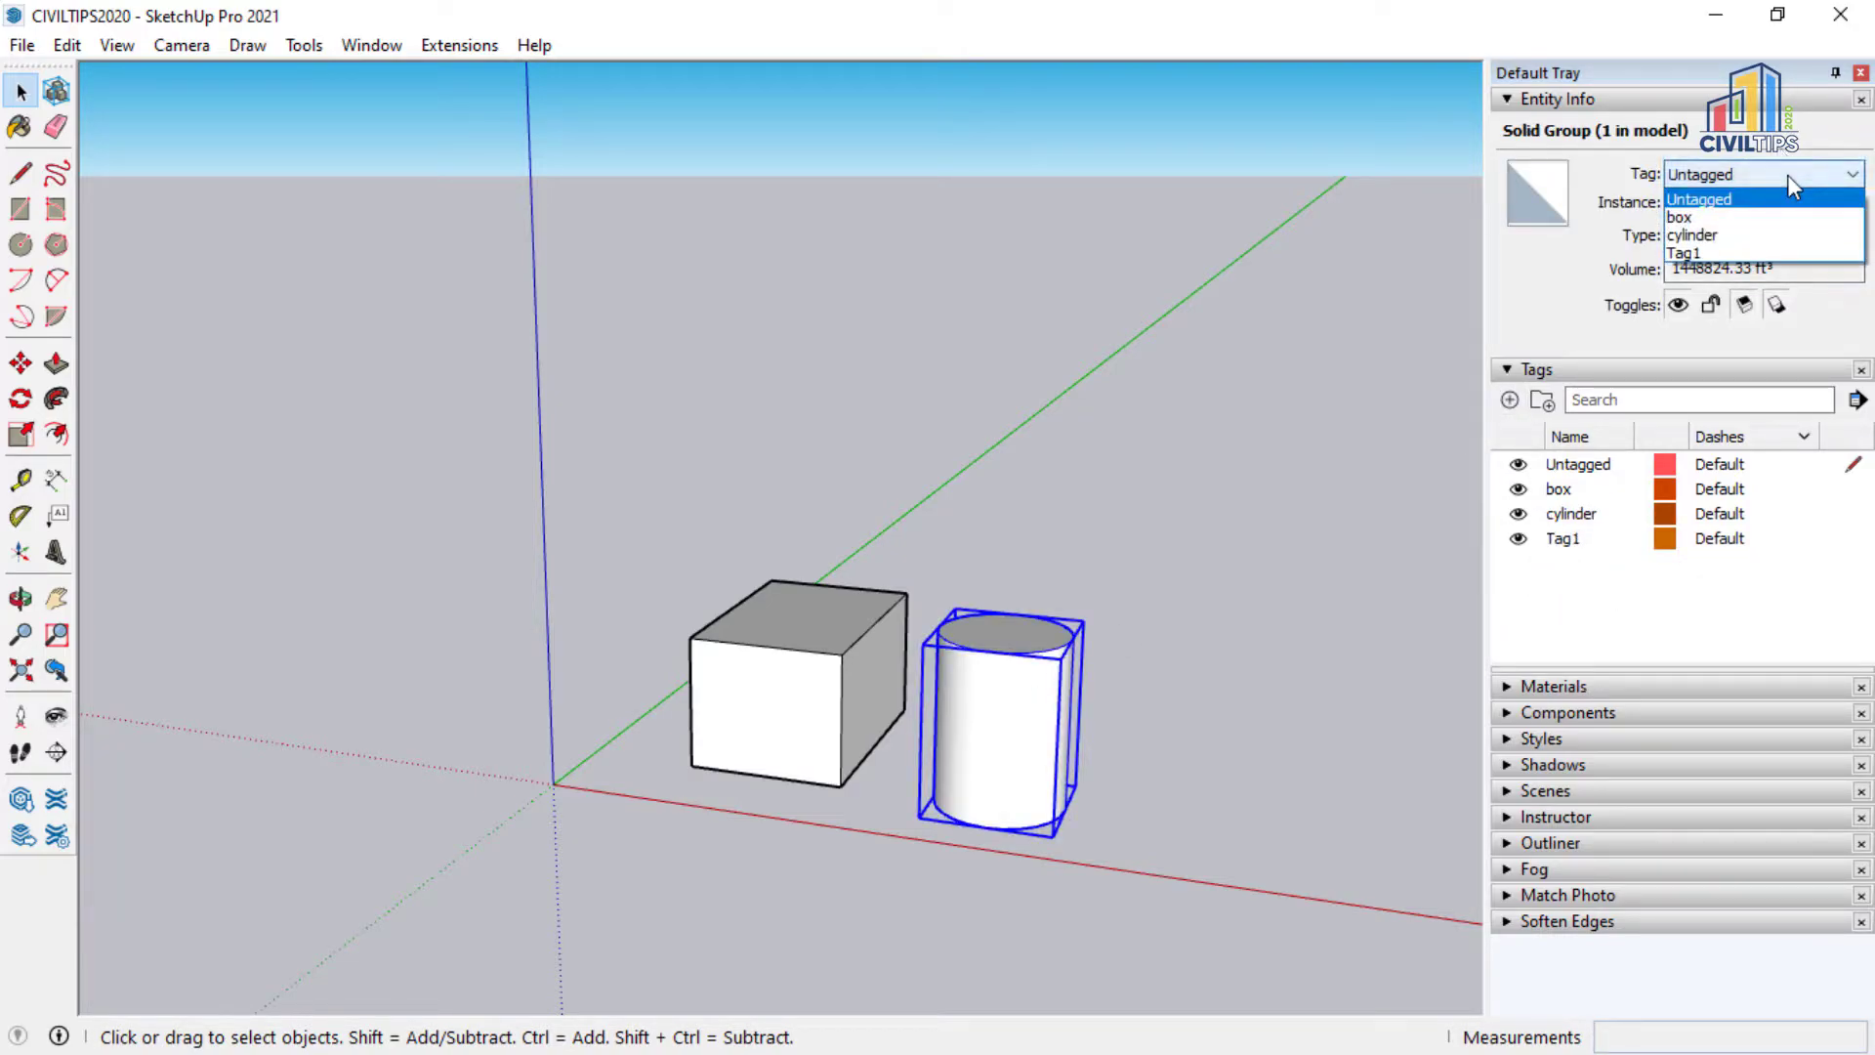
left_click(1752, 236)
left_click(1240, 510)
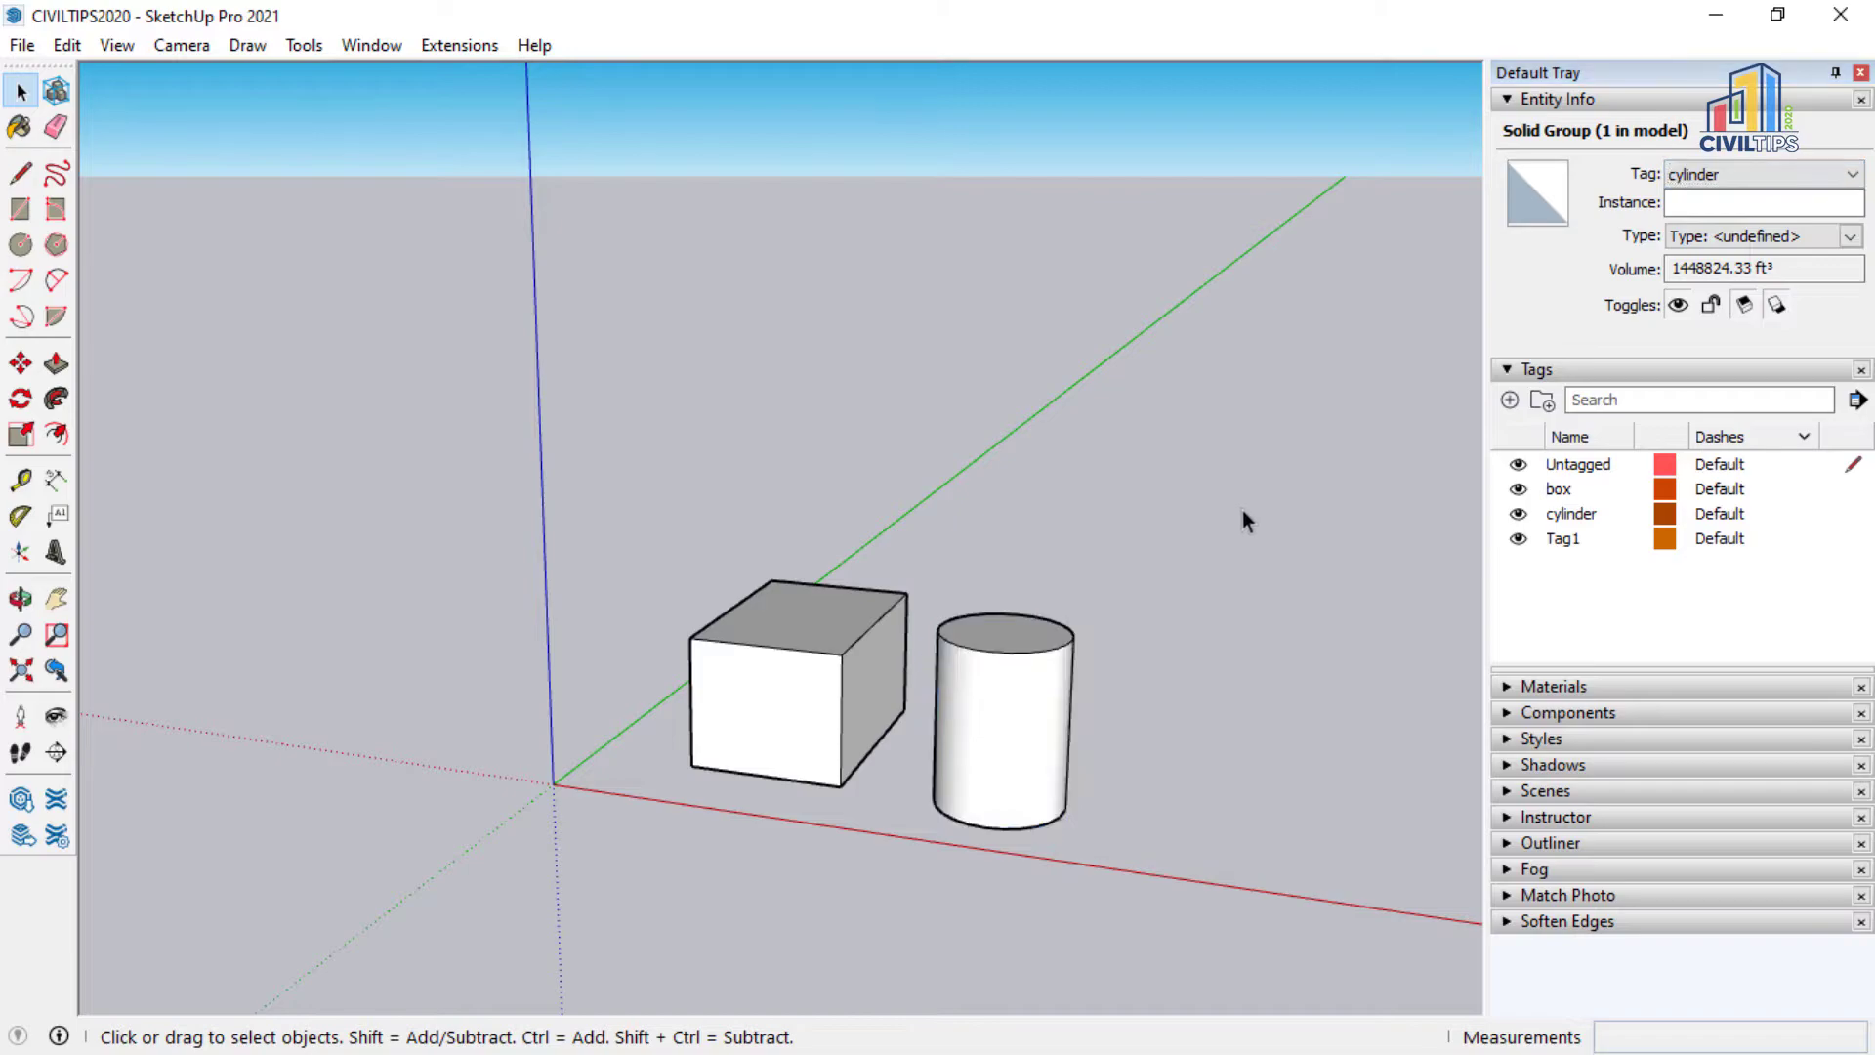
left_click(1518, 514)
left_click(1518, 514)
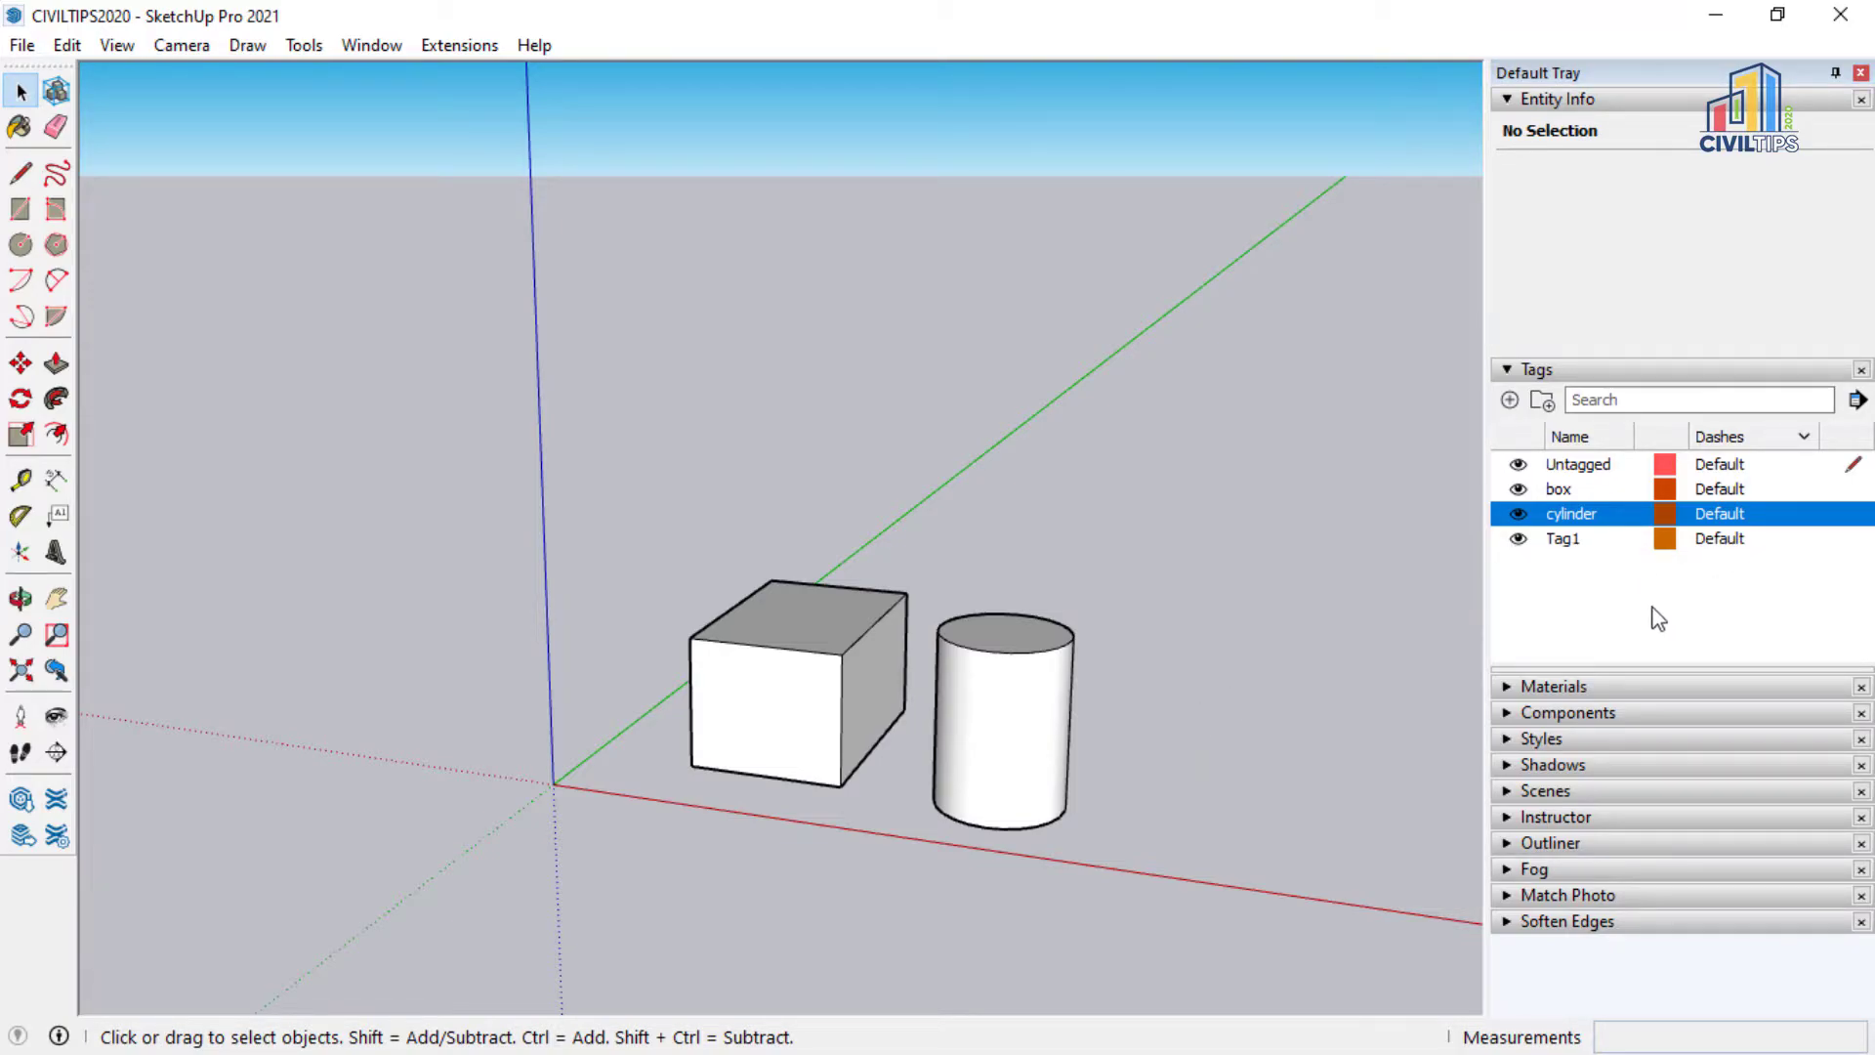
- Purge the unused tags, and put the cylinder tag into a new tag folder named "shapes"
left_click(1857, 401)
left_click(1717, 576)
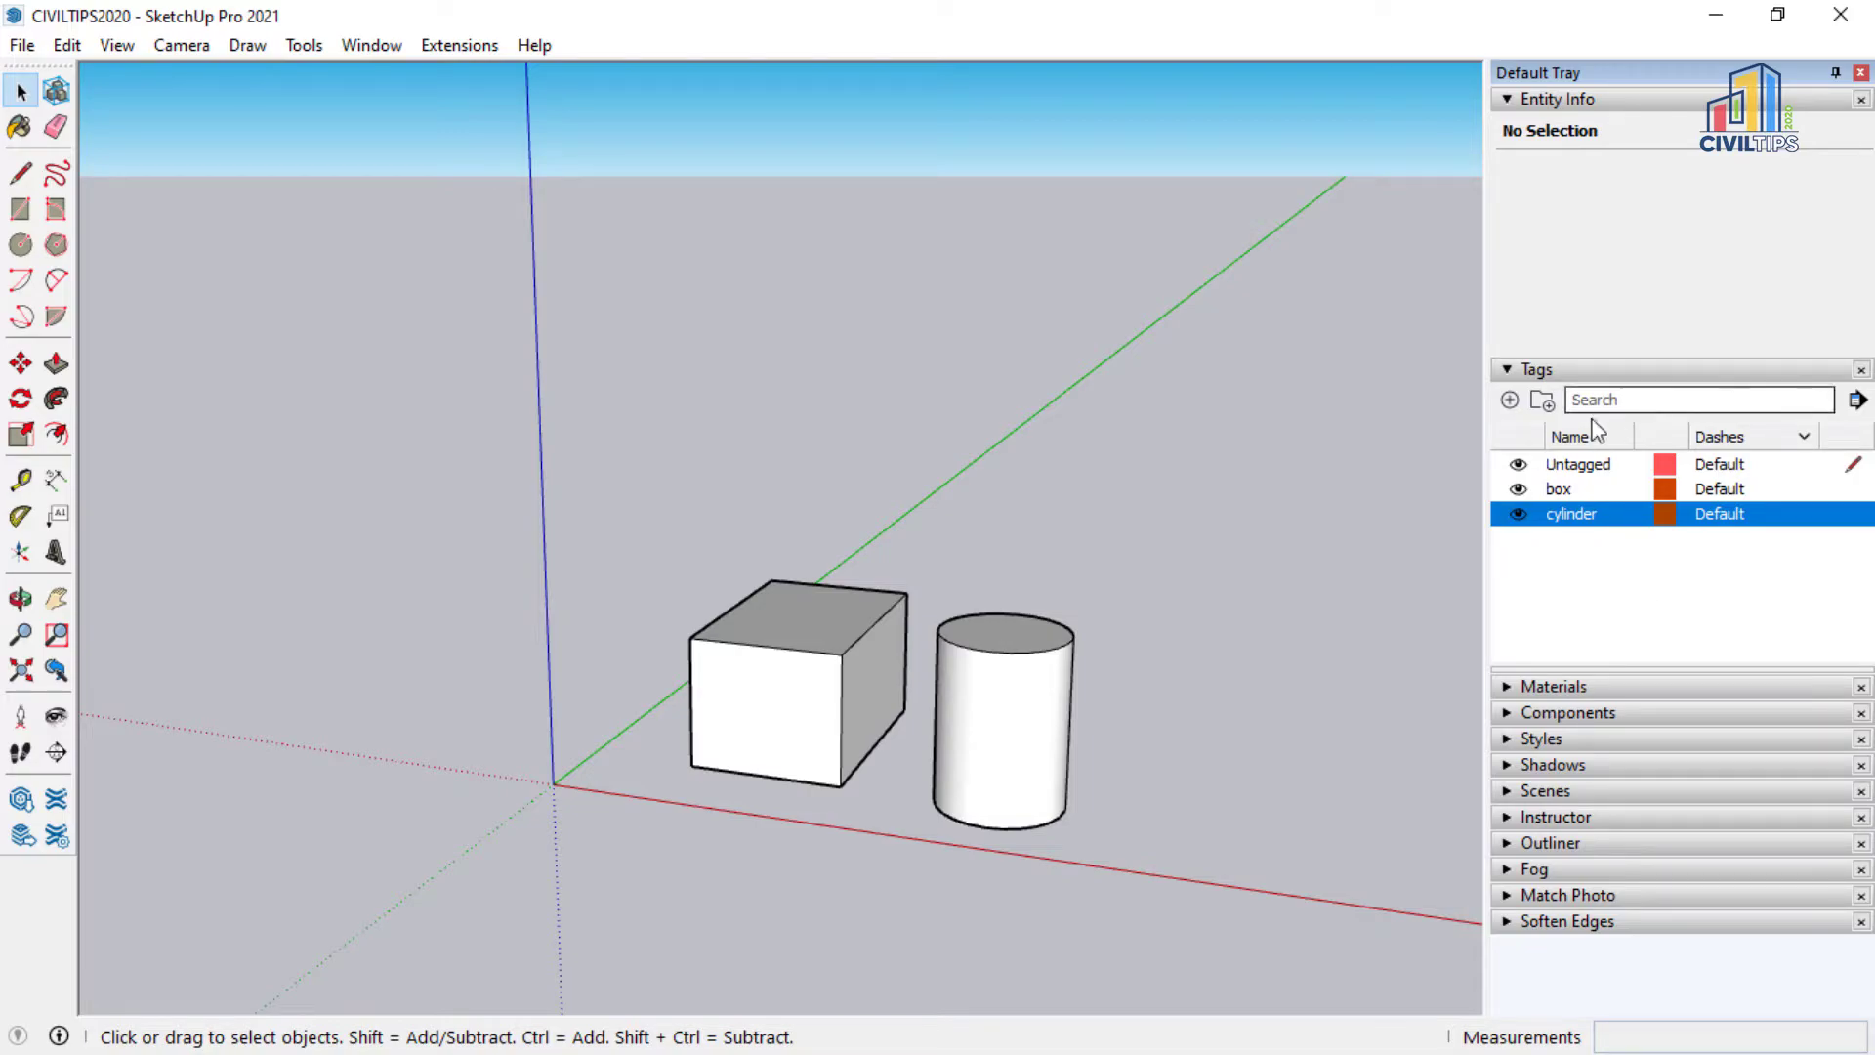
left_click(1545, 407)
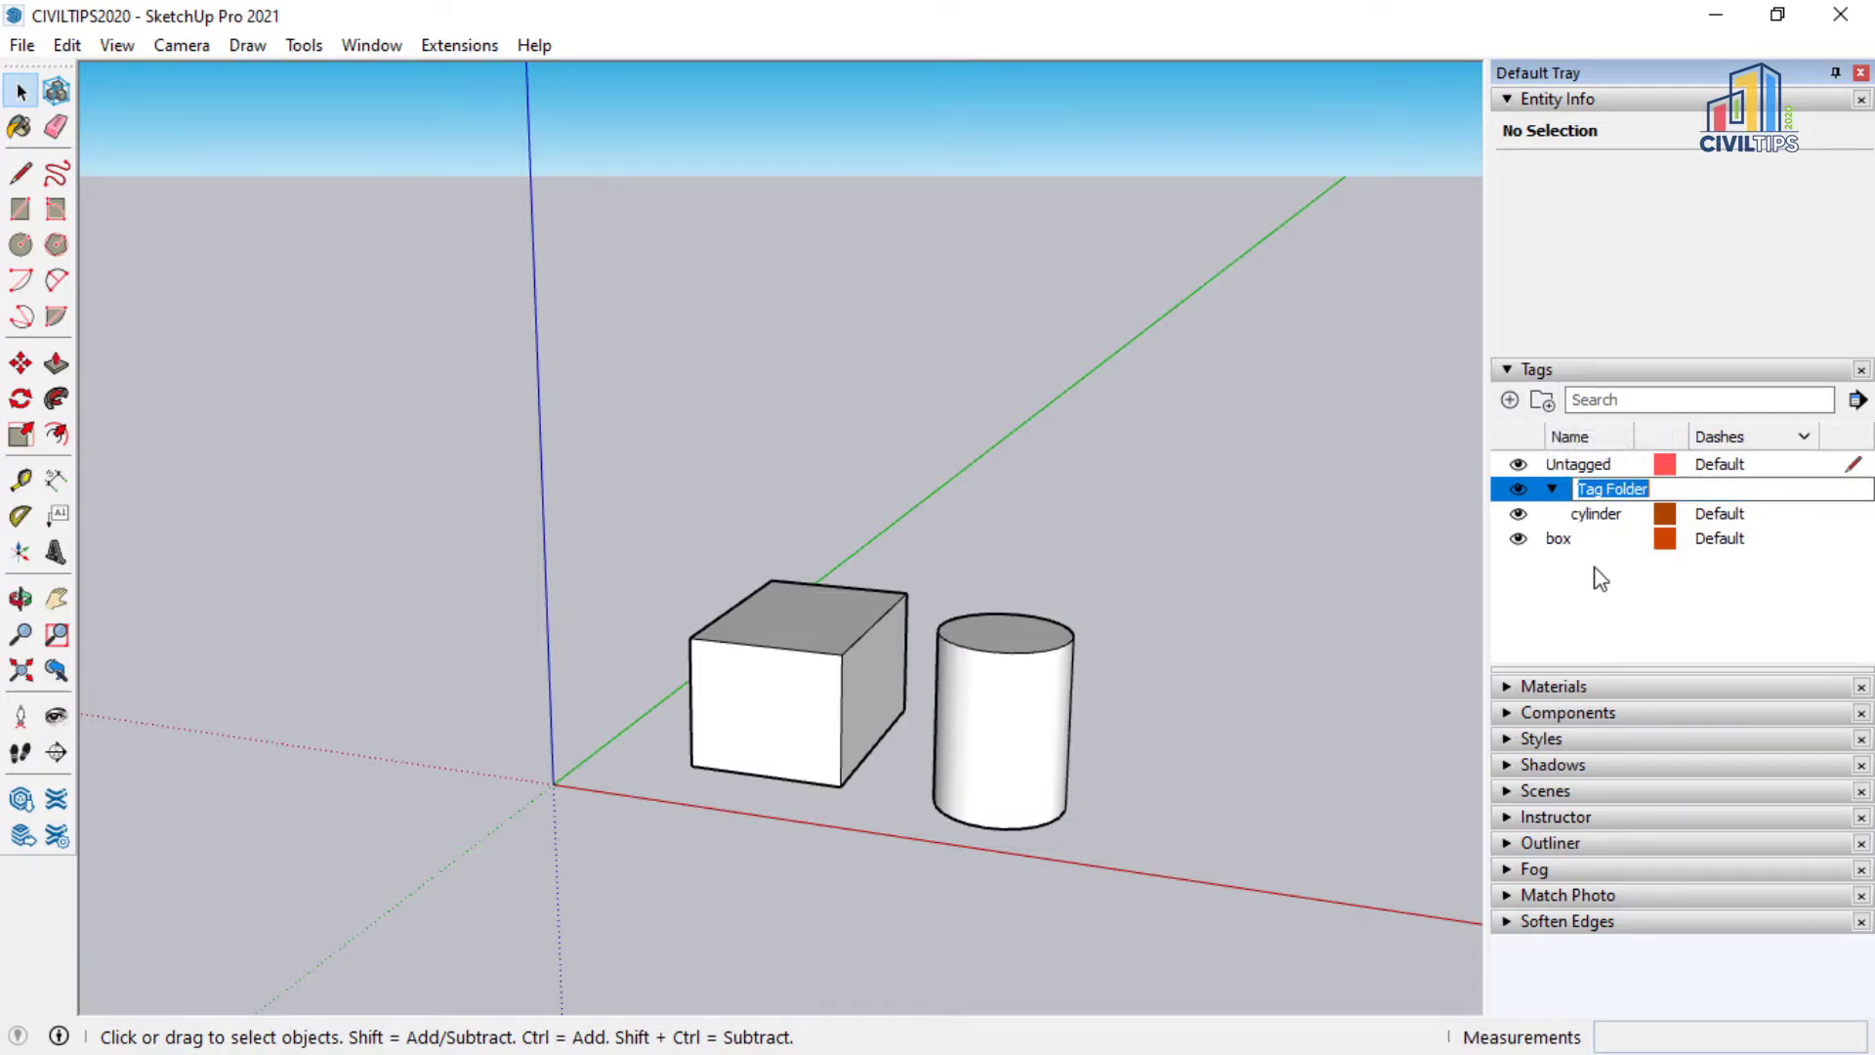
type("shaoe")
key("BackSpace")
key("BackSpace")
type("pes")
key("Return")
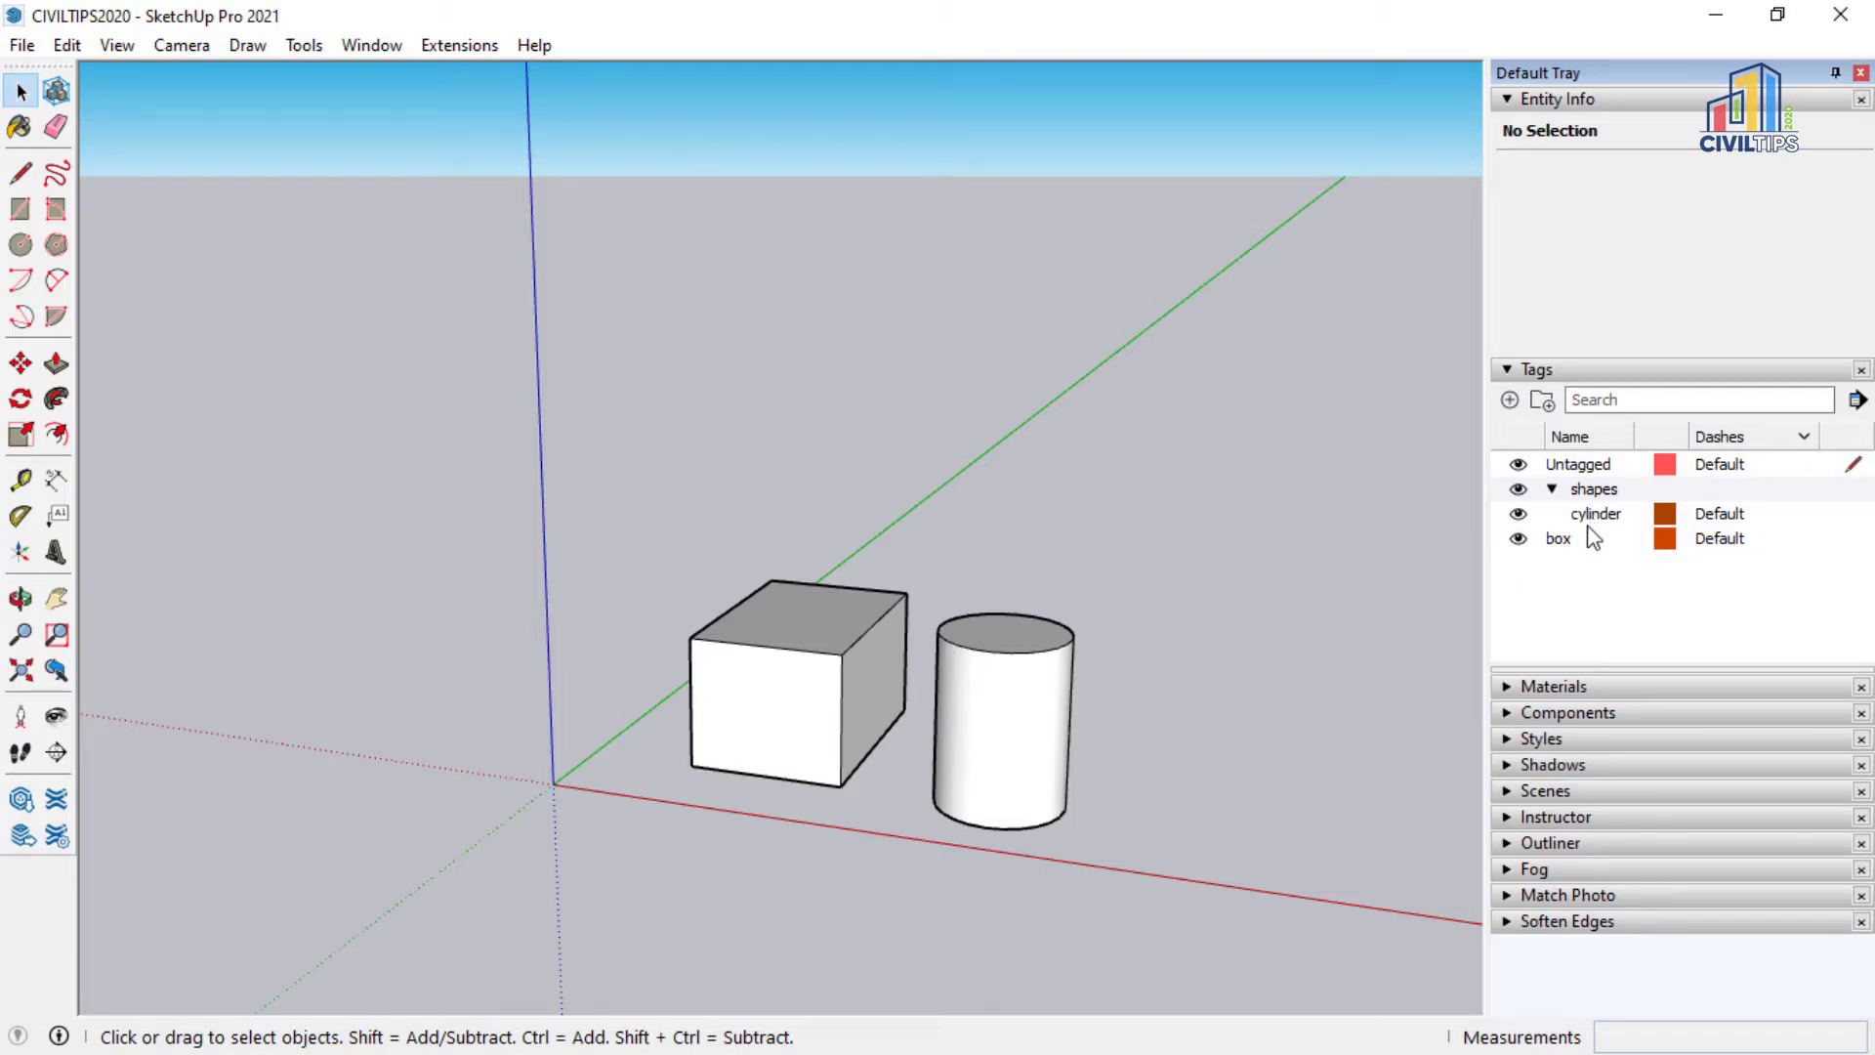
- Move the box tag into the shapes folder and collapse the folder
left_click_drag(1564, 541, 1565, 540)
left_click(1552, 491)
left_click(1551, 491)
left_click(1551, 491)
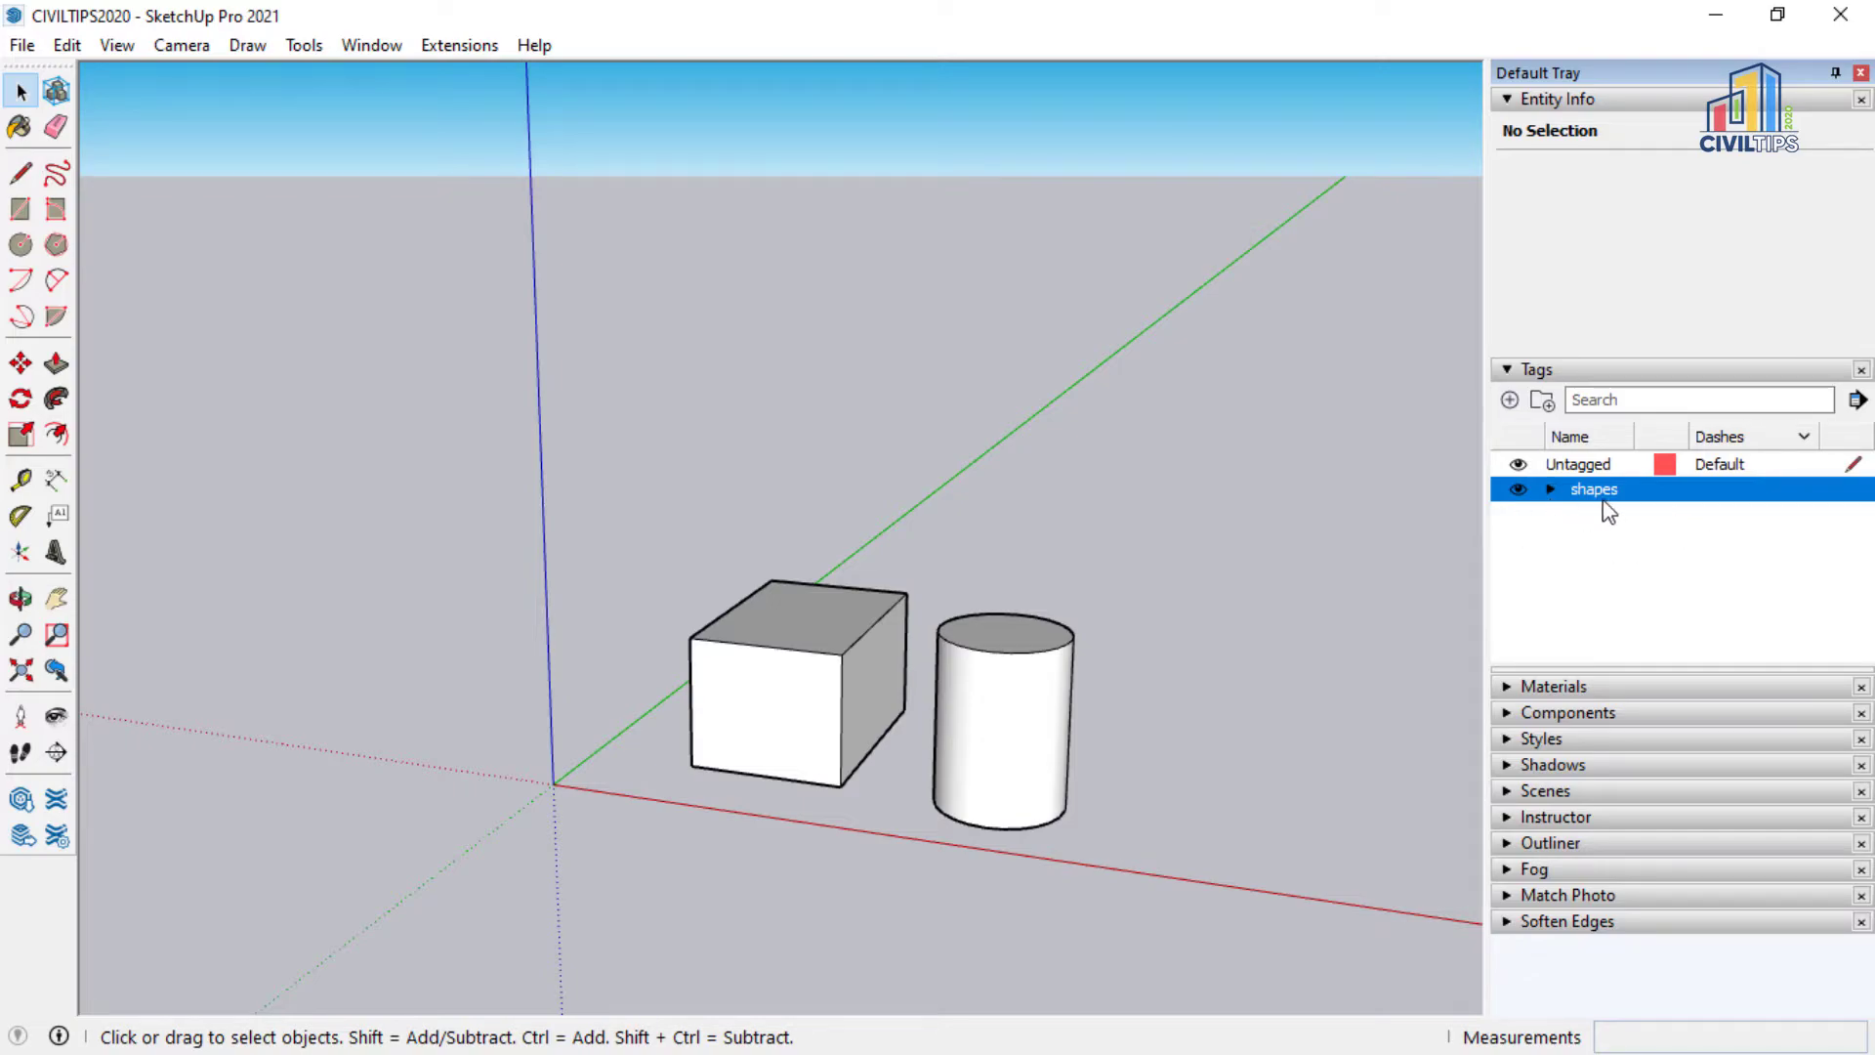
- Toggle the visibility of the whole shapes folder, and of the cylinder tag alone inside the expanded folder
left_click(1519, 492)
left_click(1519, 490)
left_click(1519, 490)
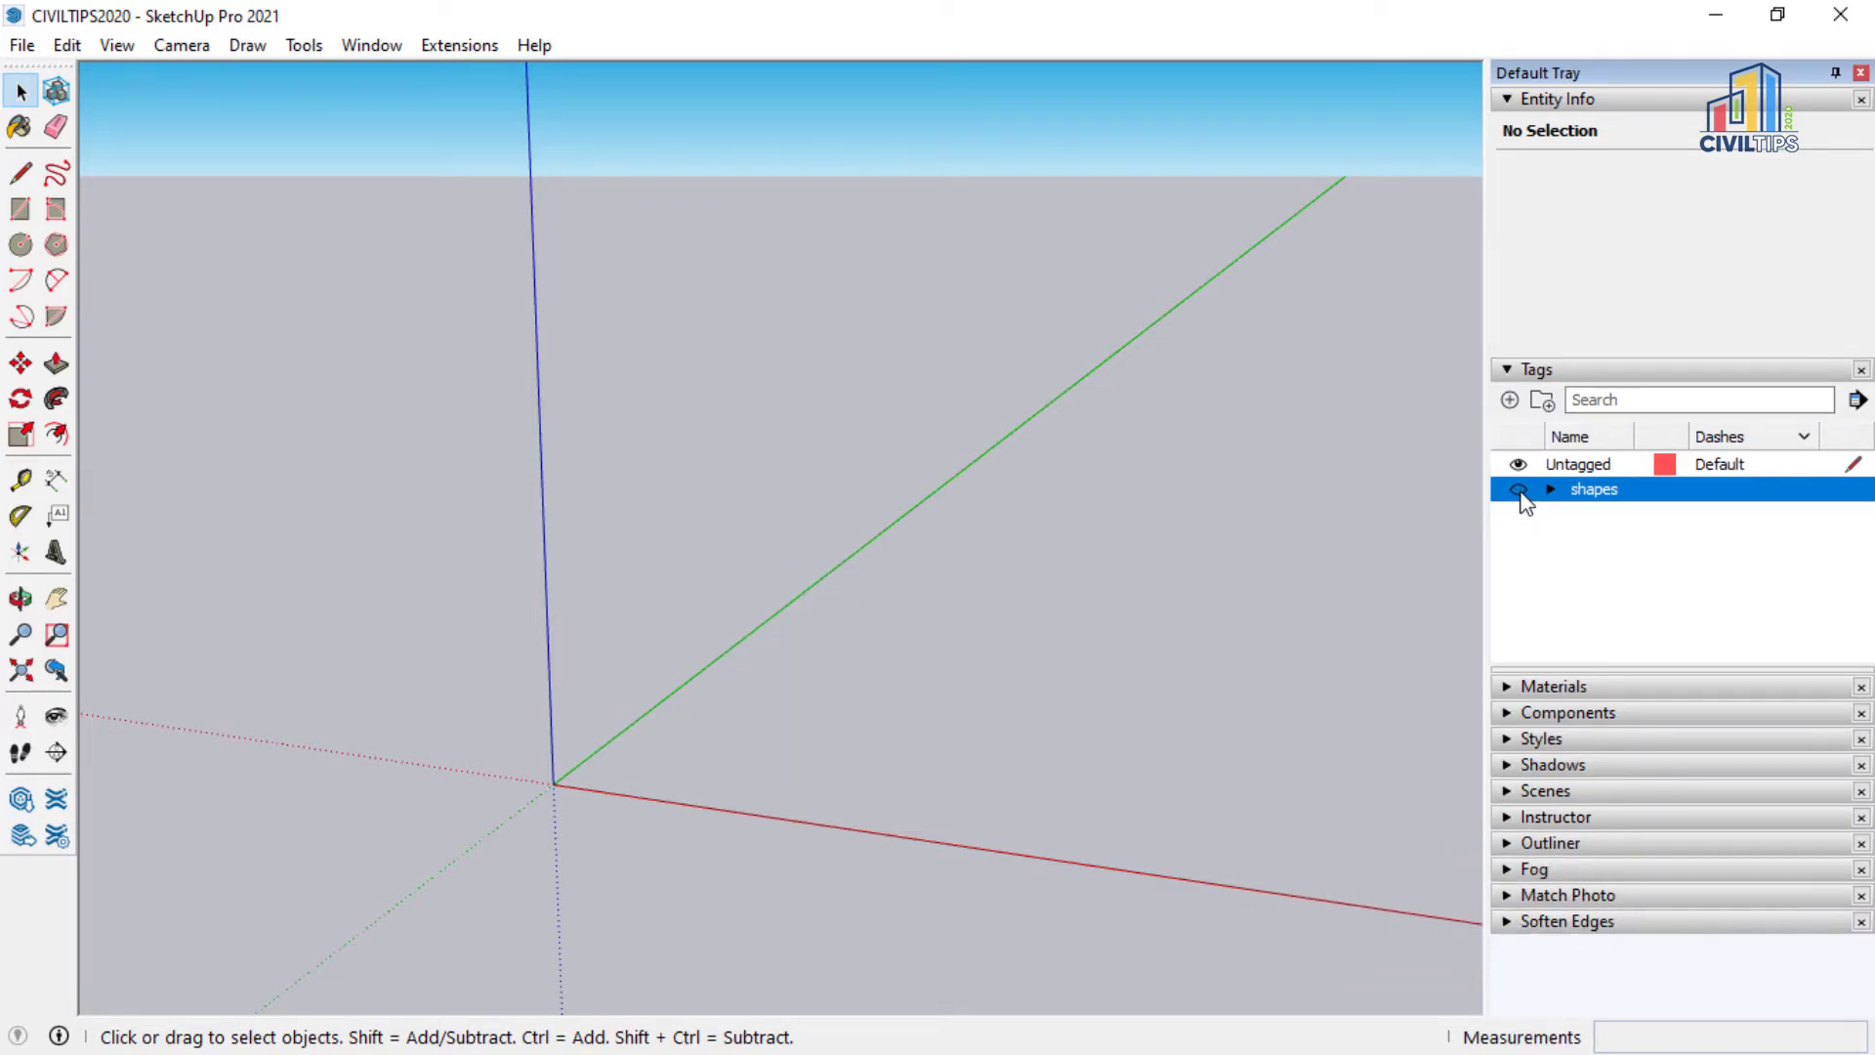
left_click(1519, 490)
left_click(1551, 489)
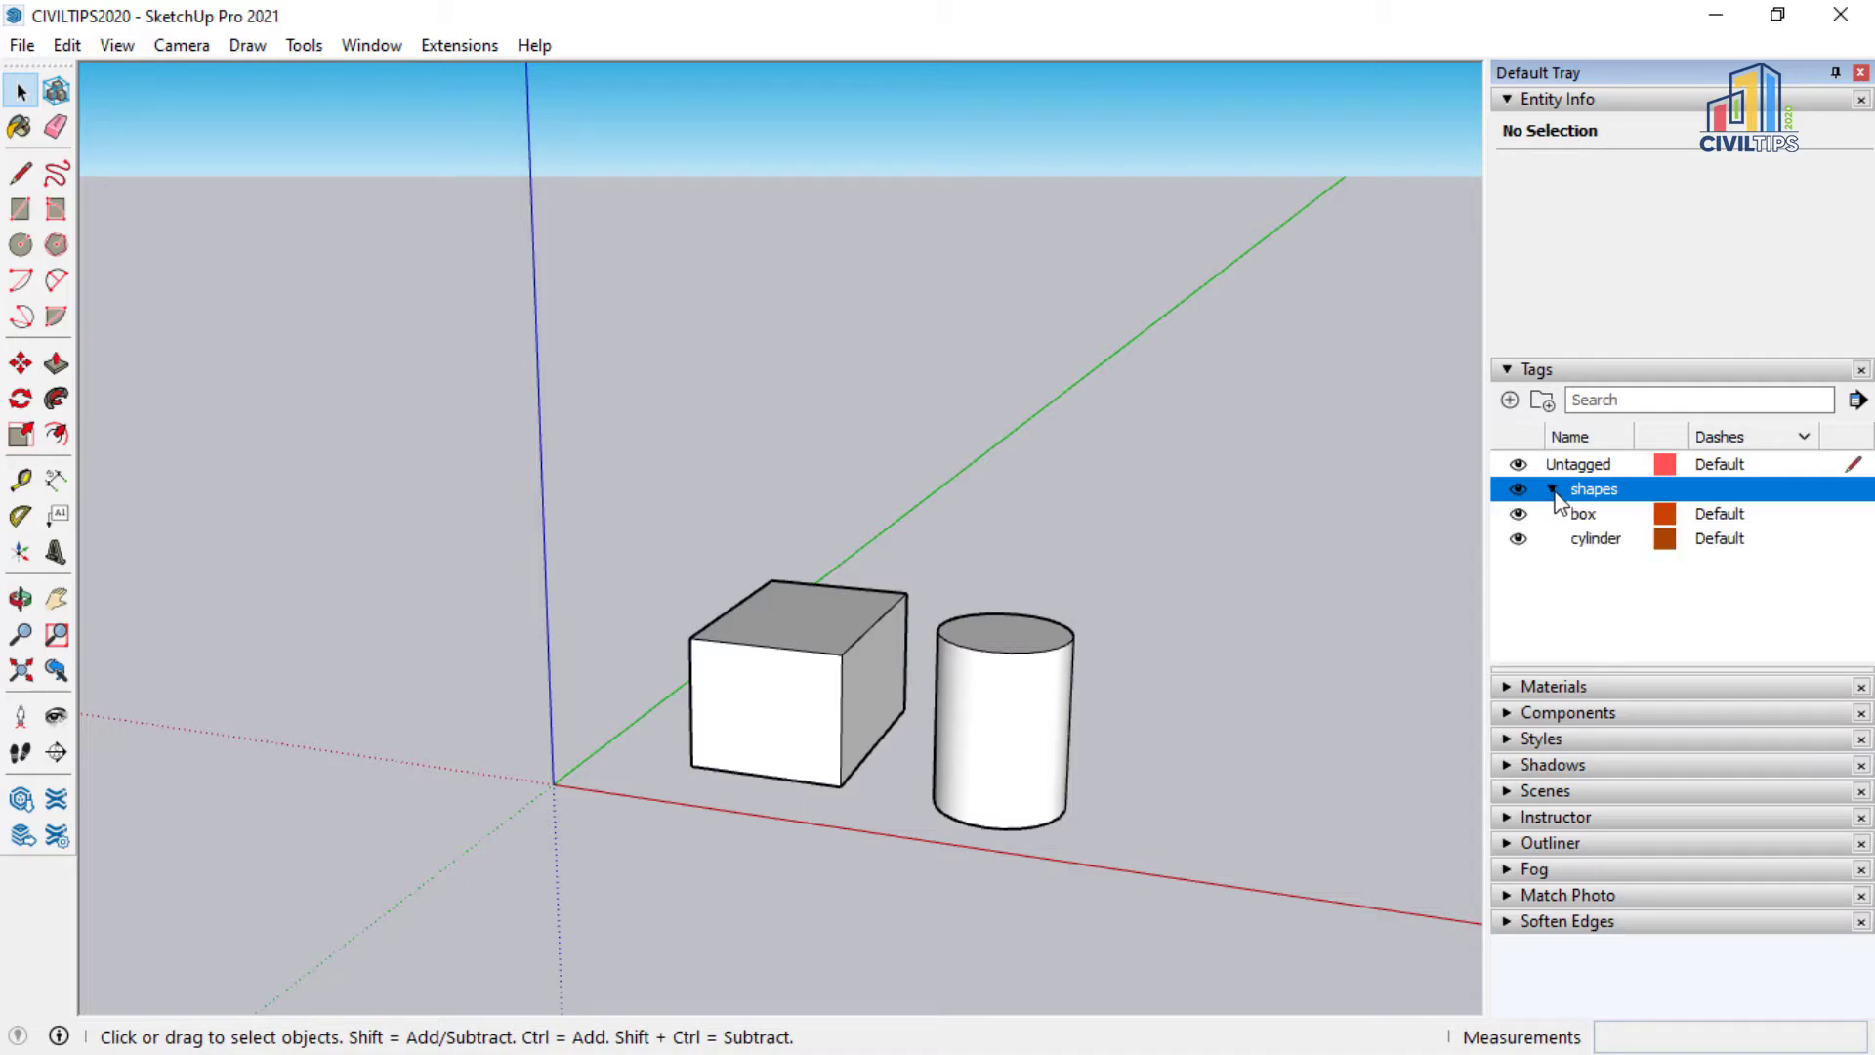
left_click(1519, 539)
left_click(1520, 541)
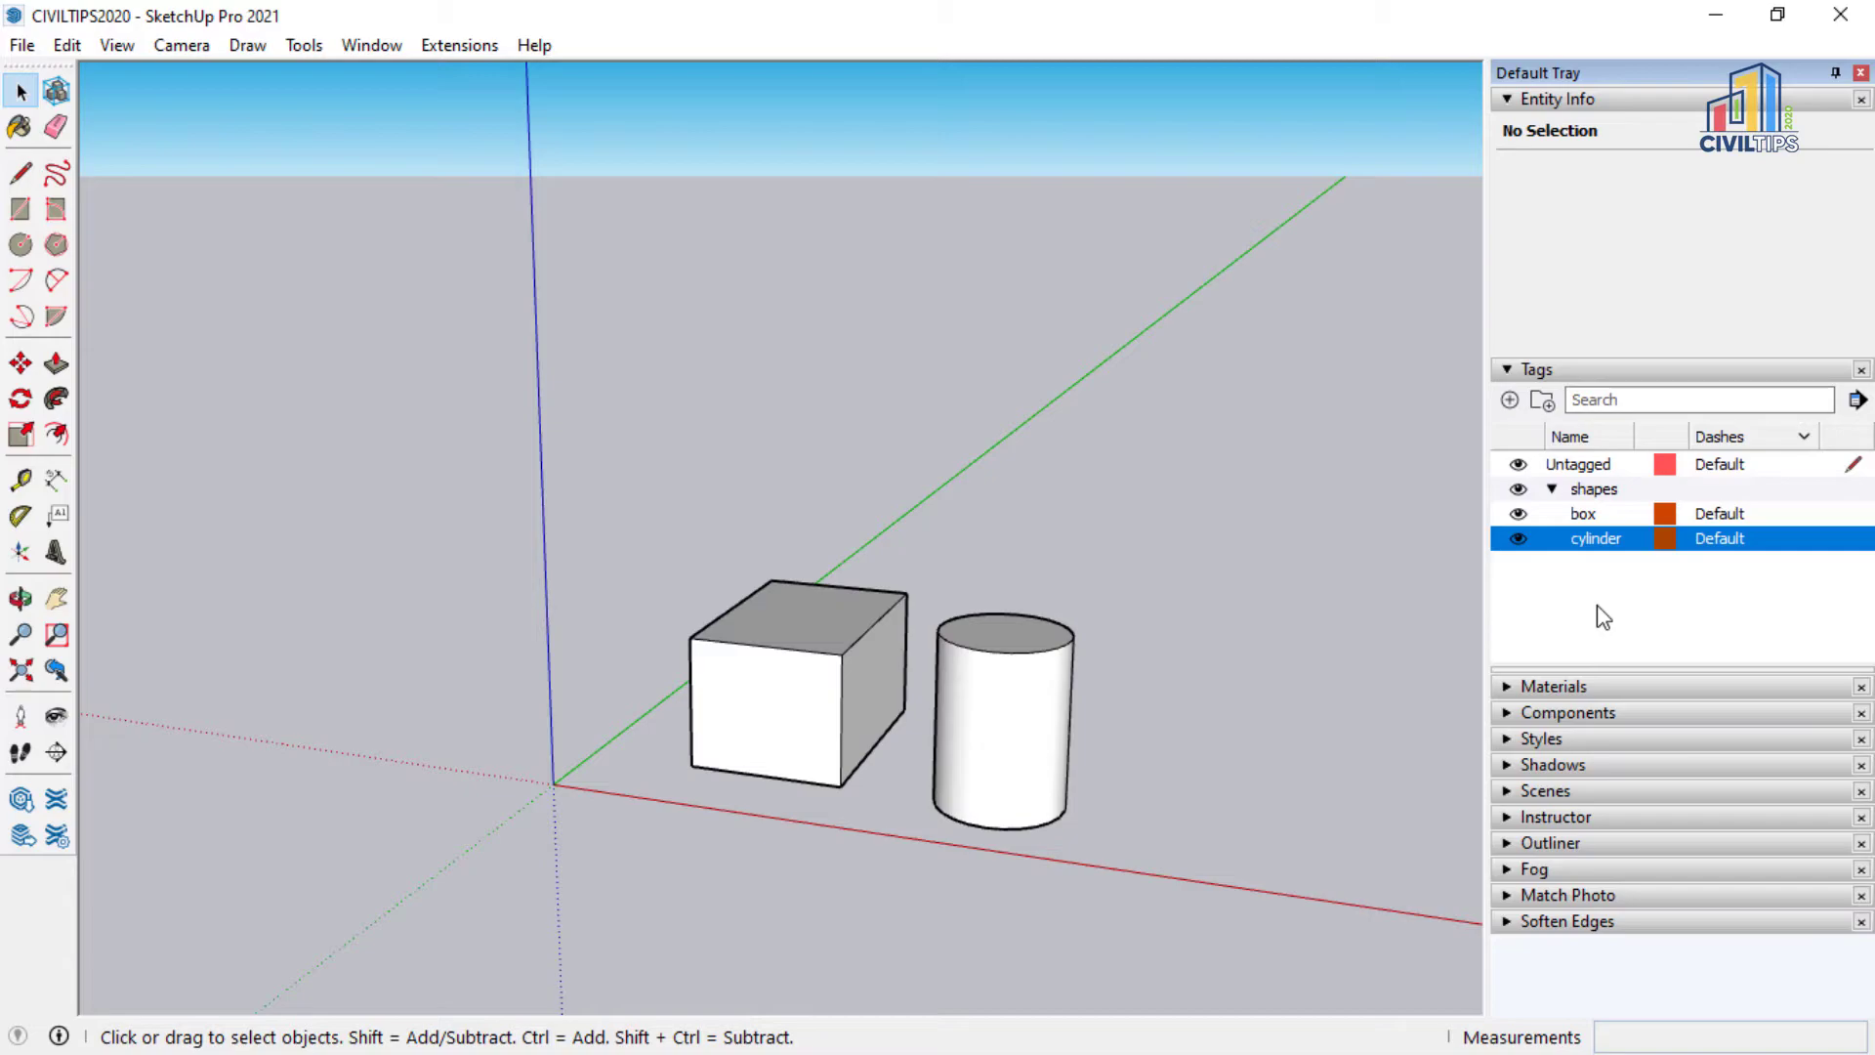
- Turn on Color by Tag and change the cylinder tag's color to a greyish blue
left_click(1857, 402)
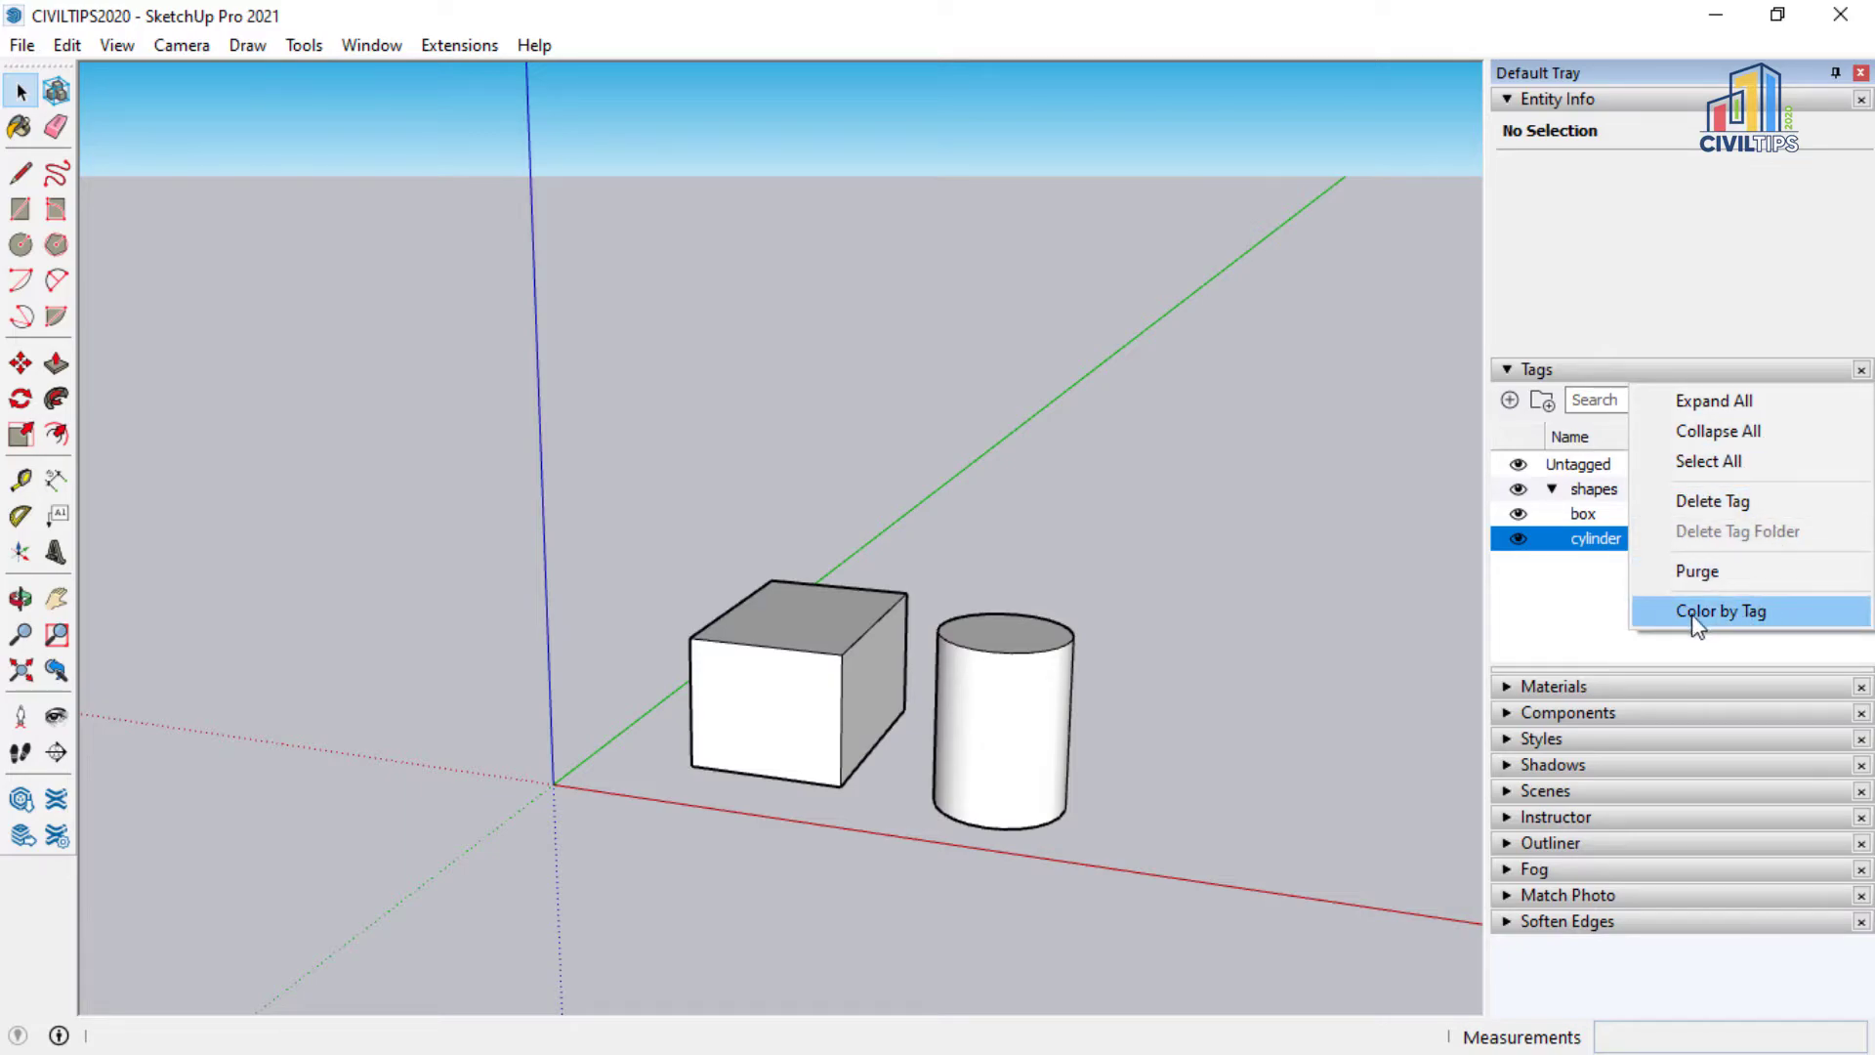
left_click(1649, 621)
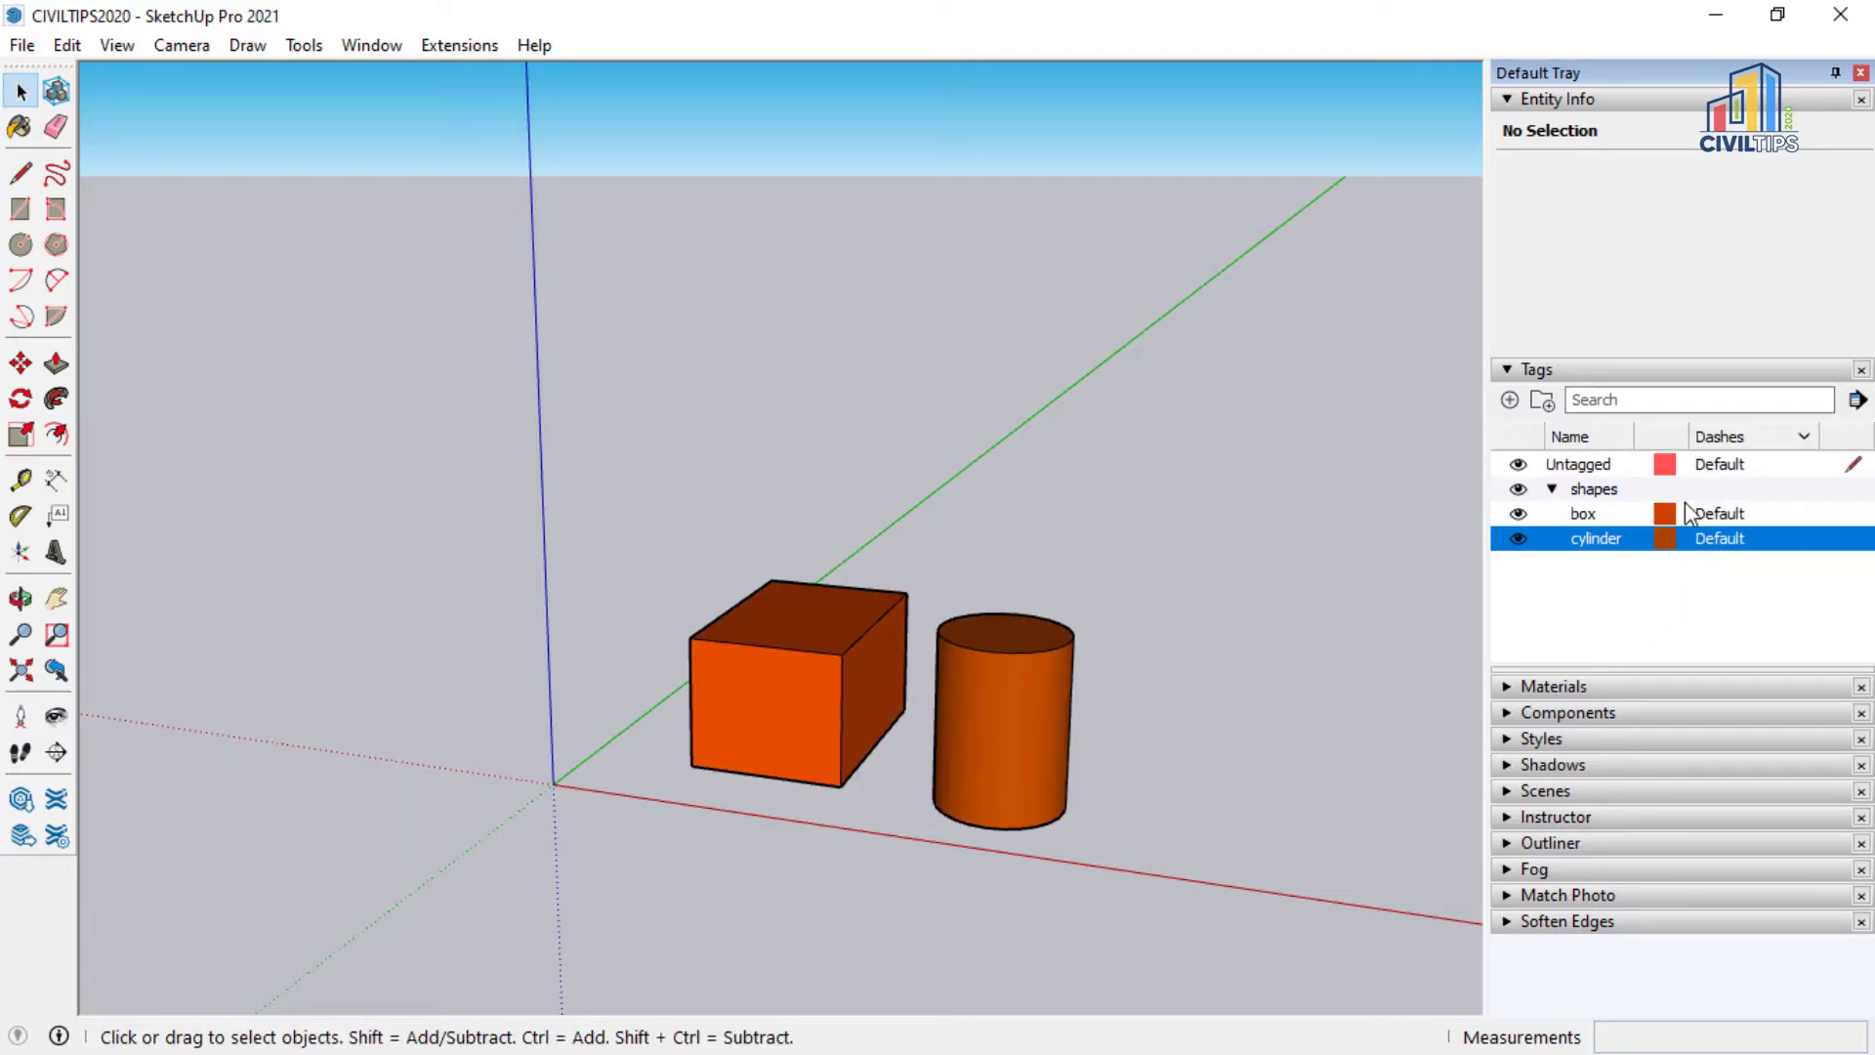
left_click(1665, 540)
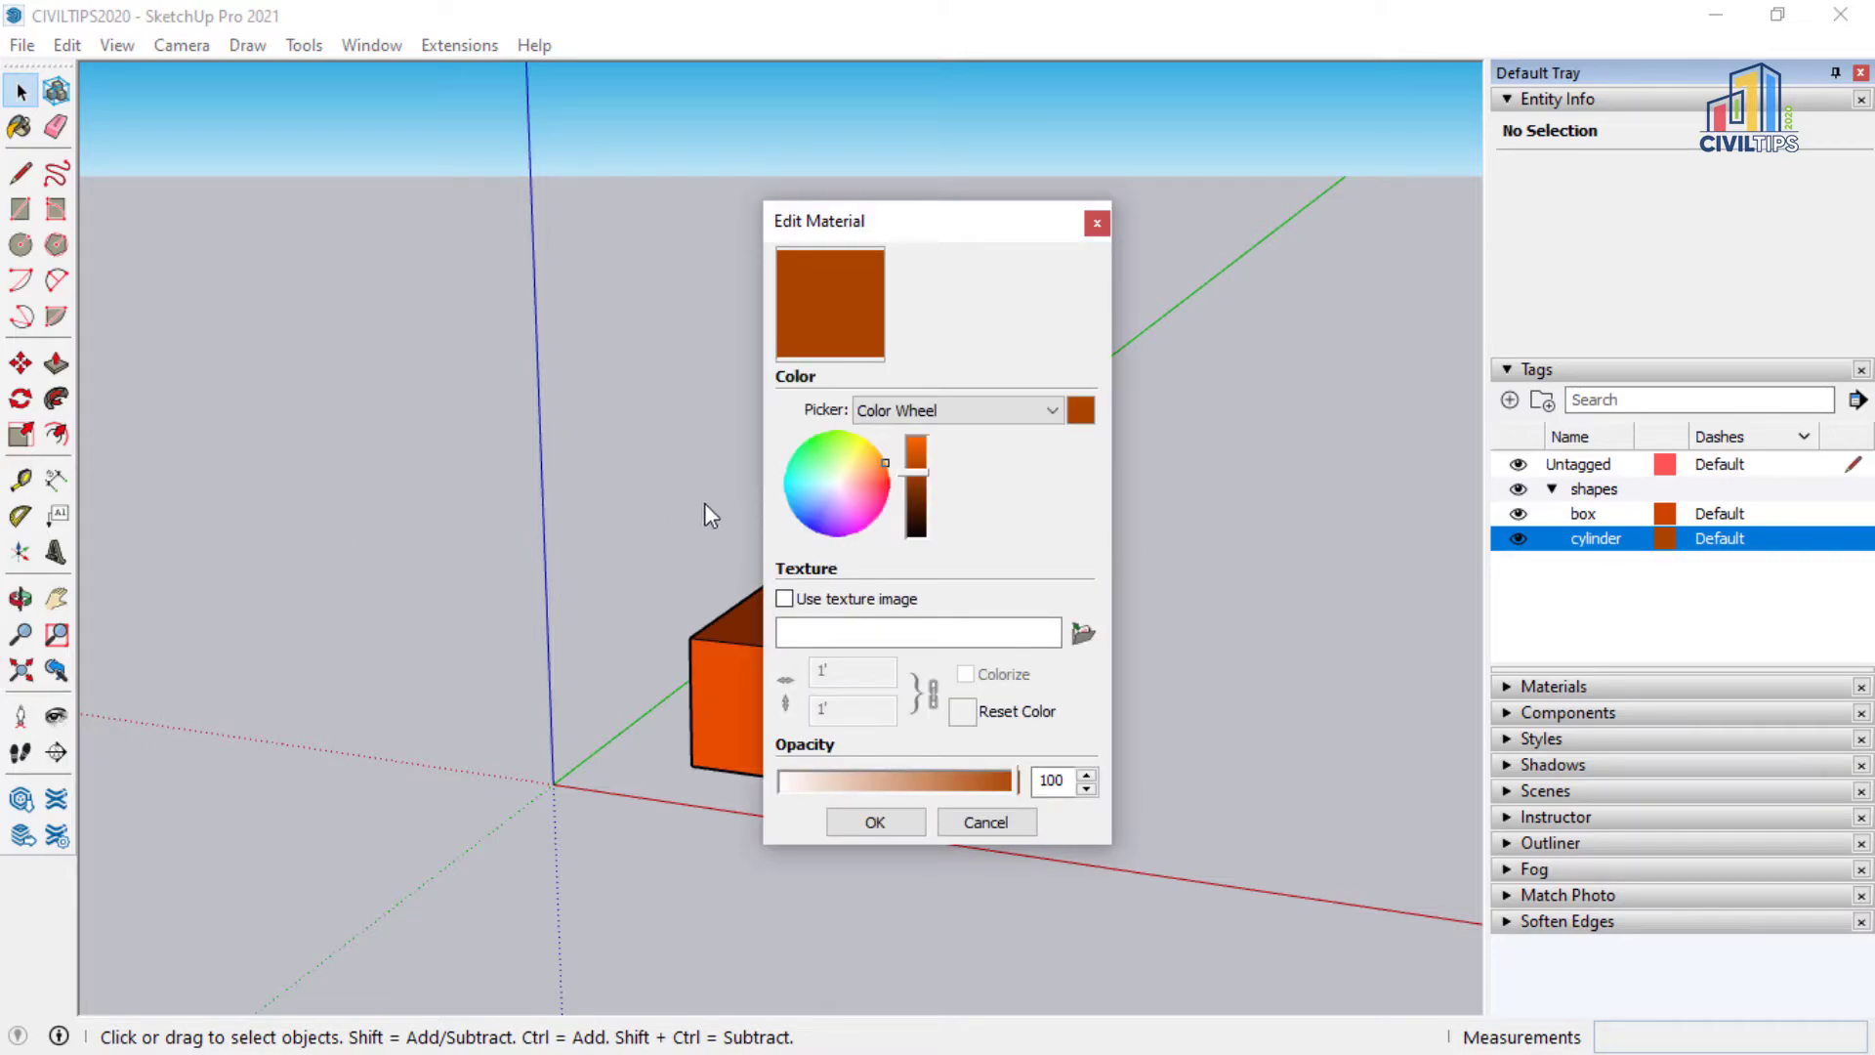
left_click(797, 487)
left_click(875, 821)
left_click(1660, 617)
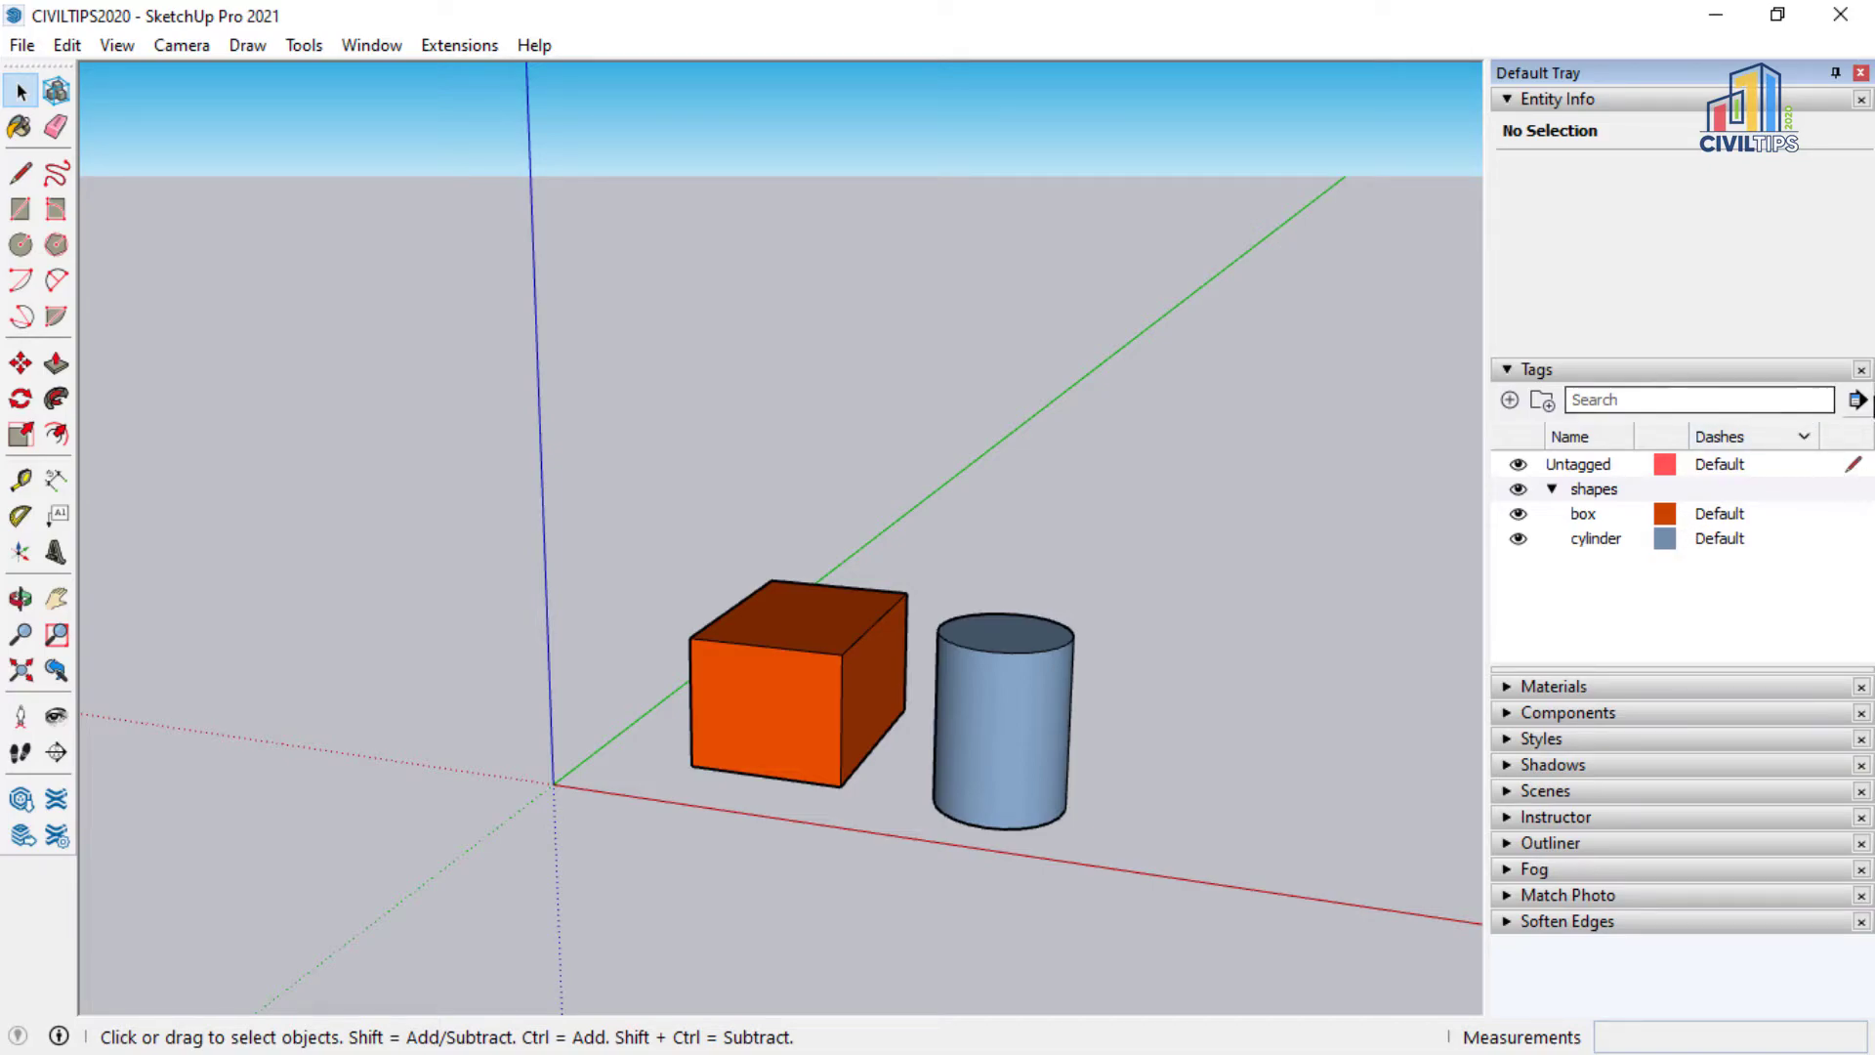
- Turn off Color by Tag for the model
left_click(1858, 399)
left_click(1647, 613)
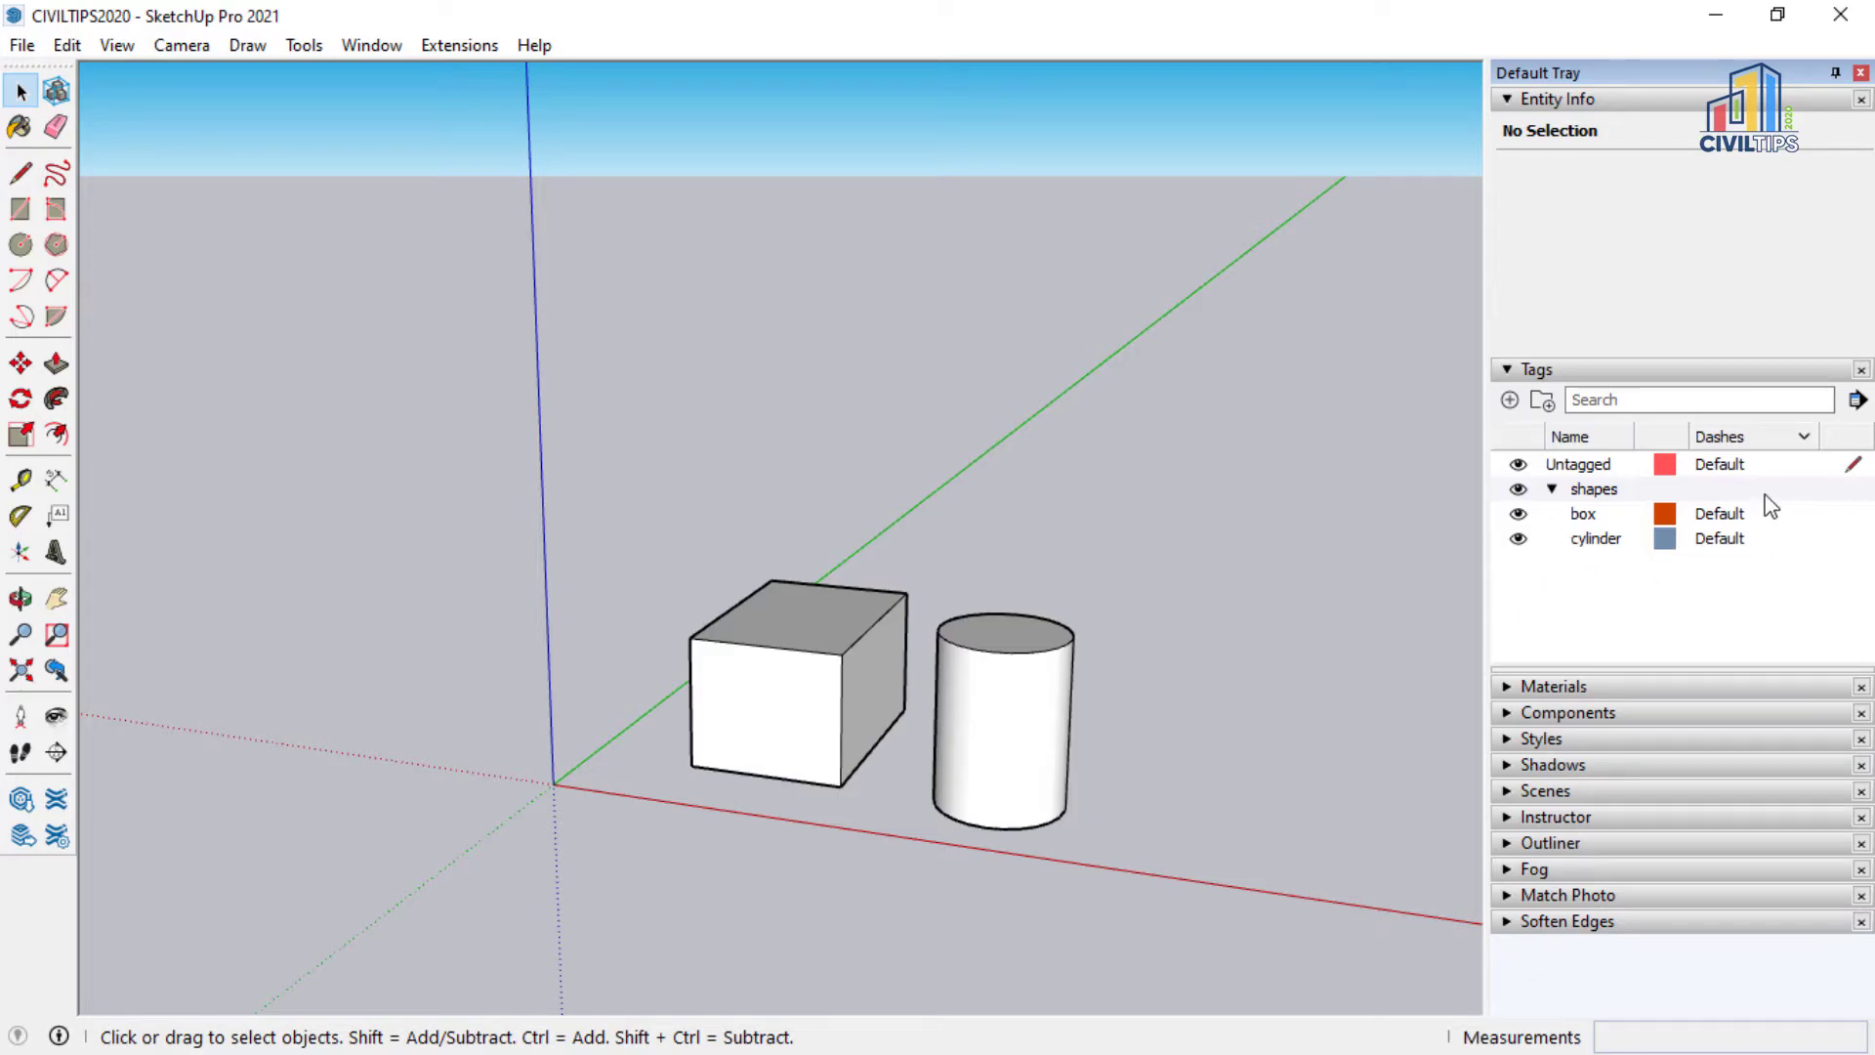
- Add a new tag with its default name outside the shapes folder and make it the active tag
left_click(1509, 400)
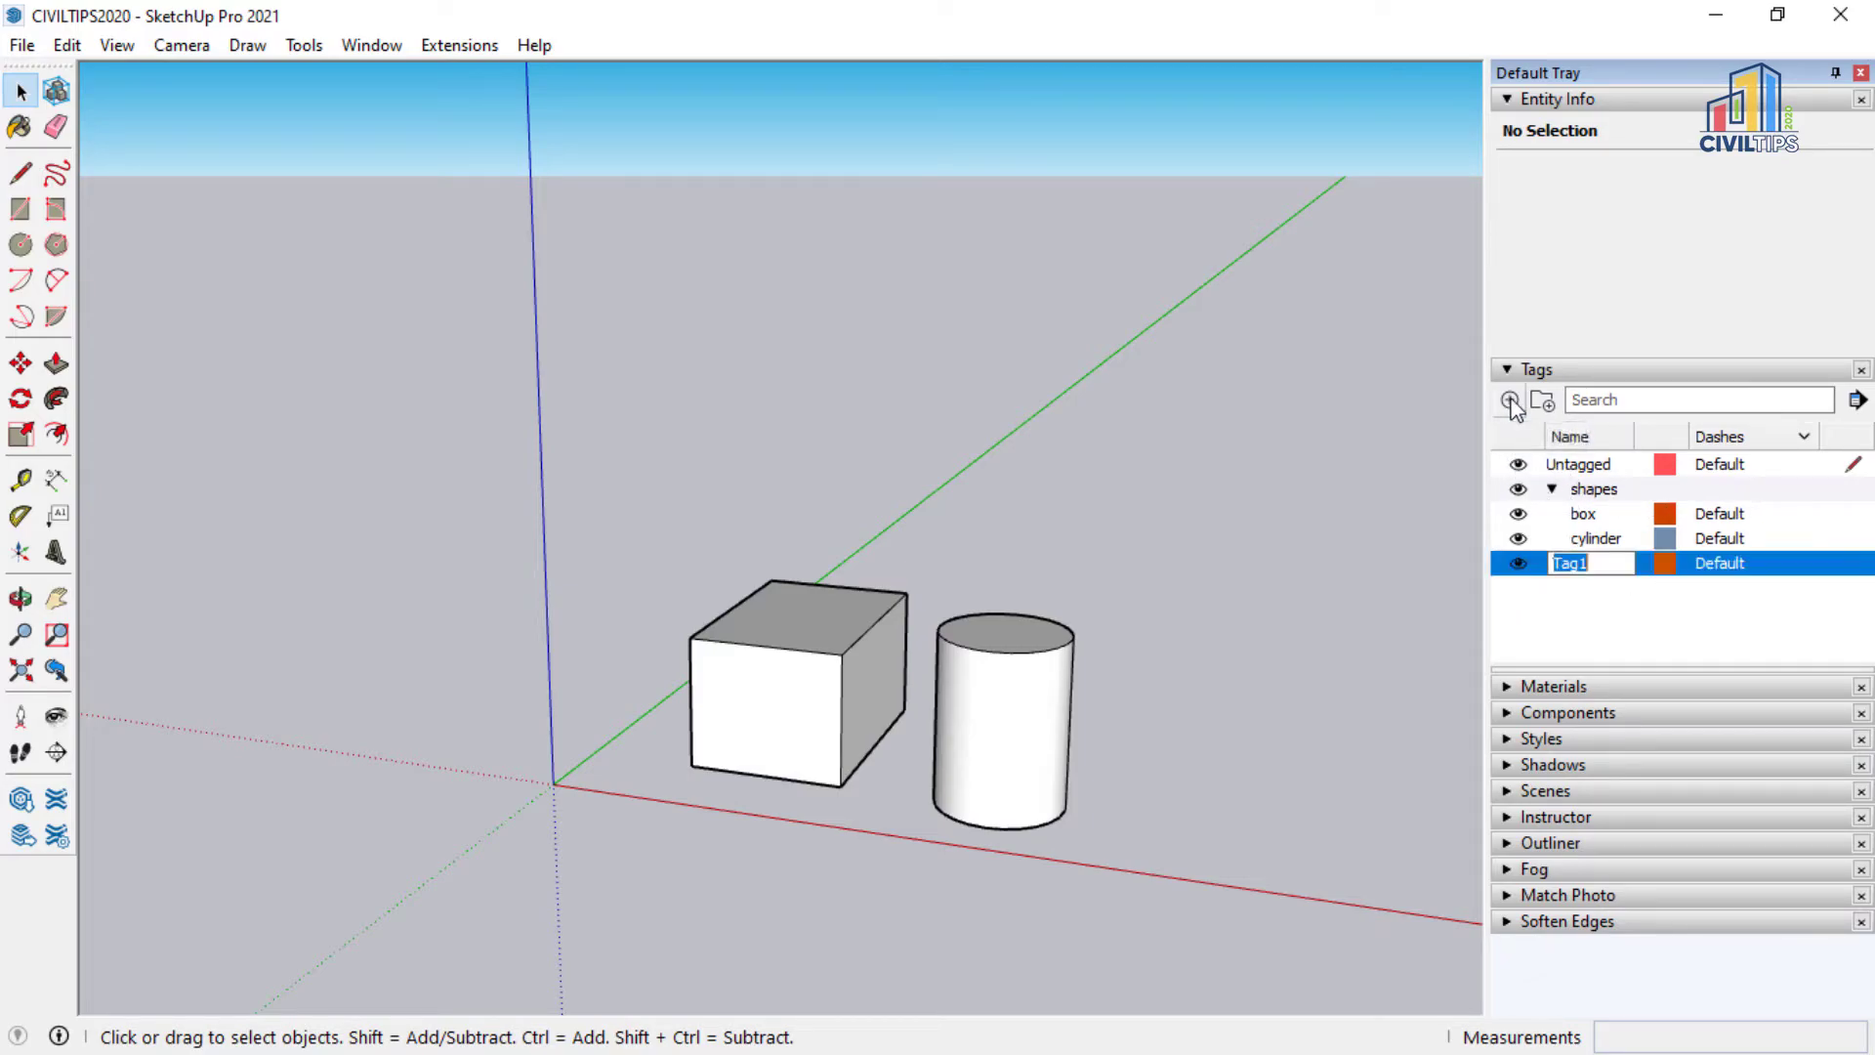
left_click(1617, 626)
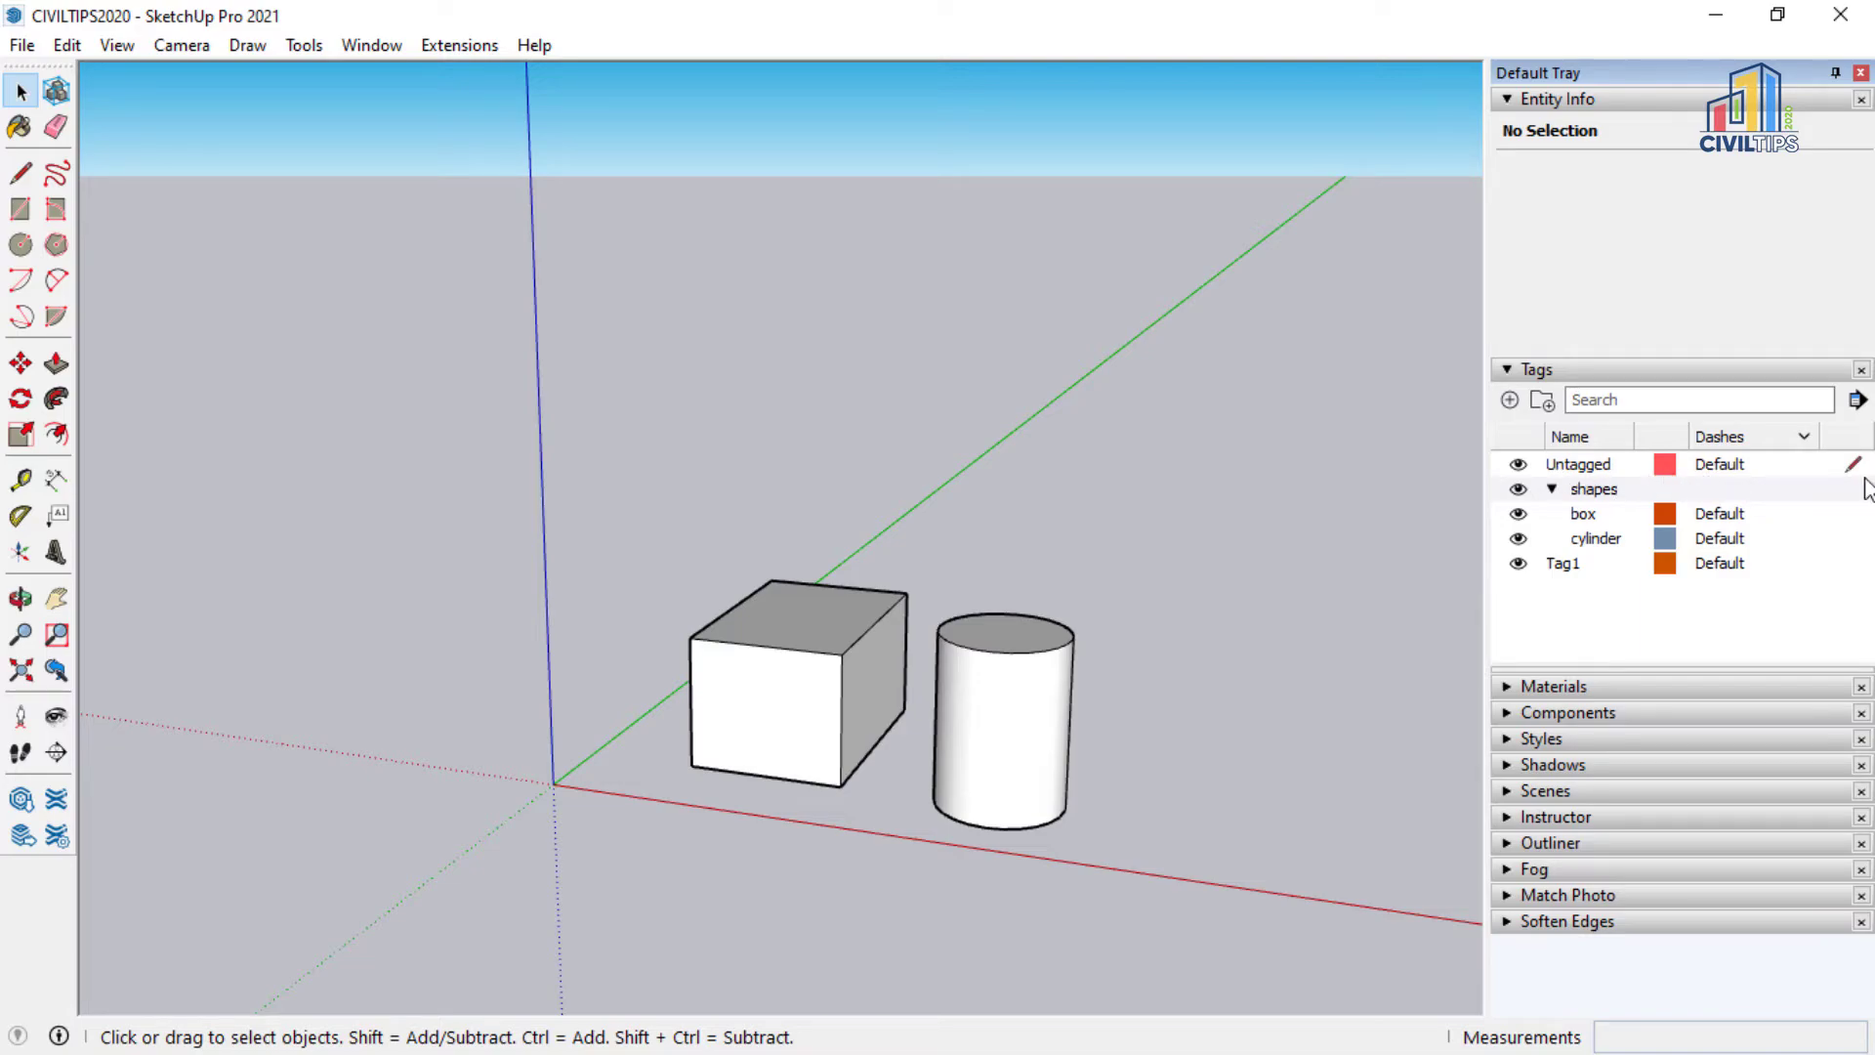
left_click(1856, 572)
left_click(1855, 566)
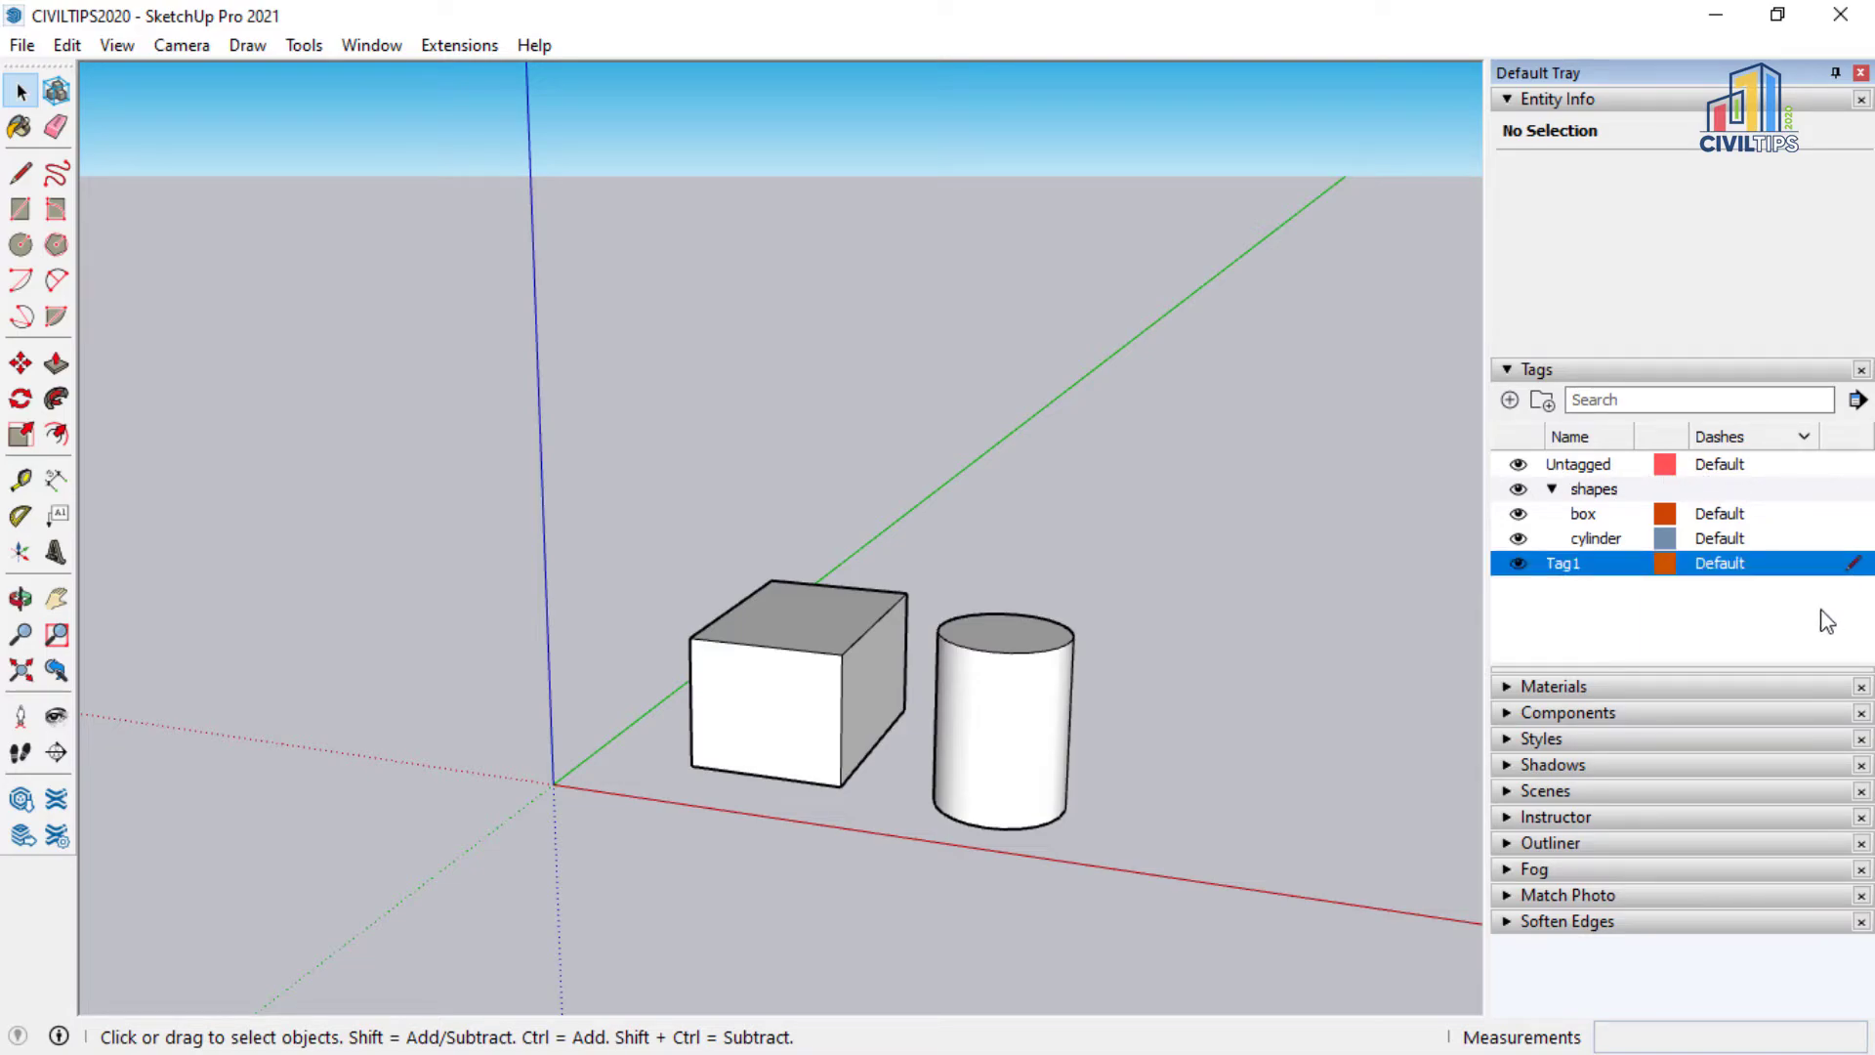
- Draw a rectangle about 129' by 209' on the ground beyond the cylinder, and a hexagon behind it
key("r")
left_click(1217, 772)
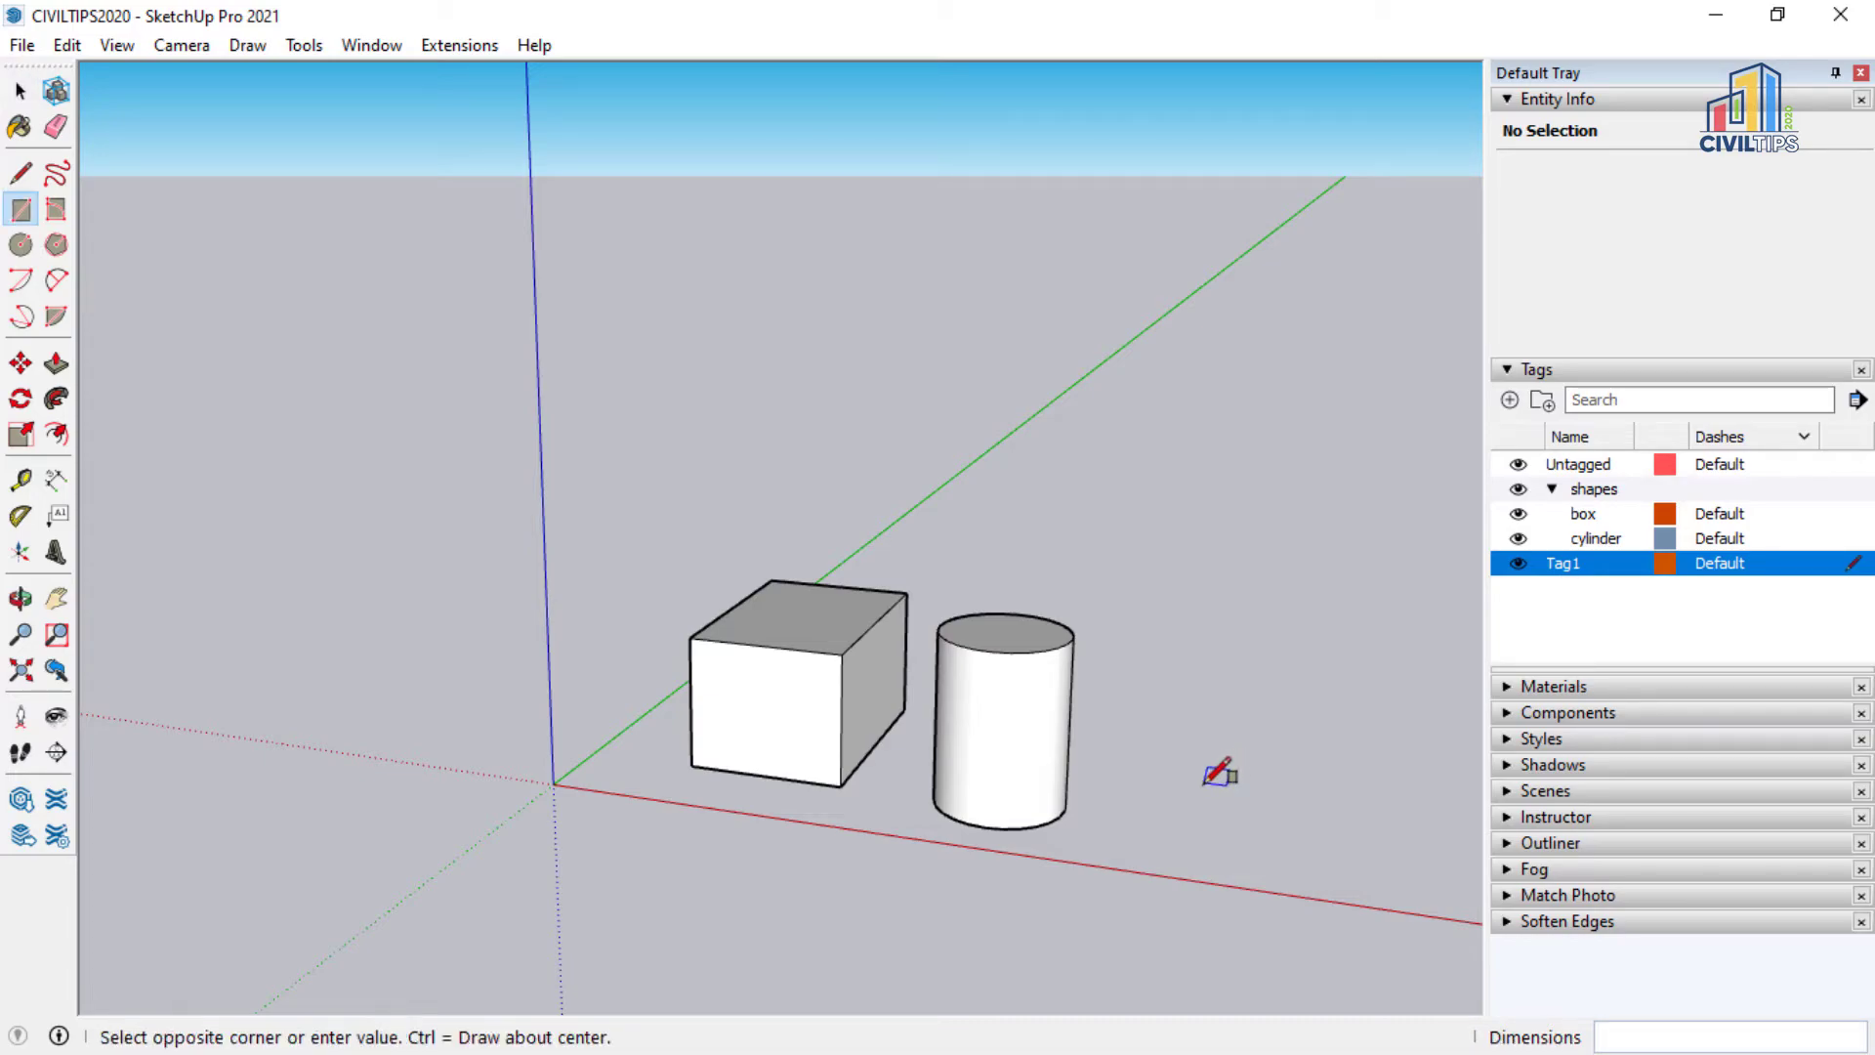
left_click(1359, 721)
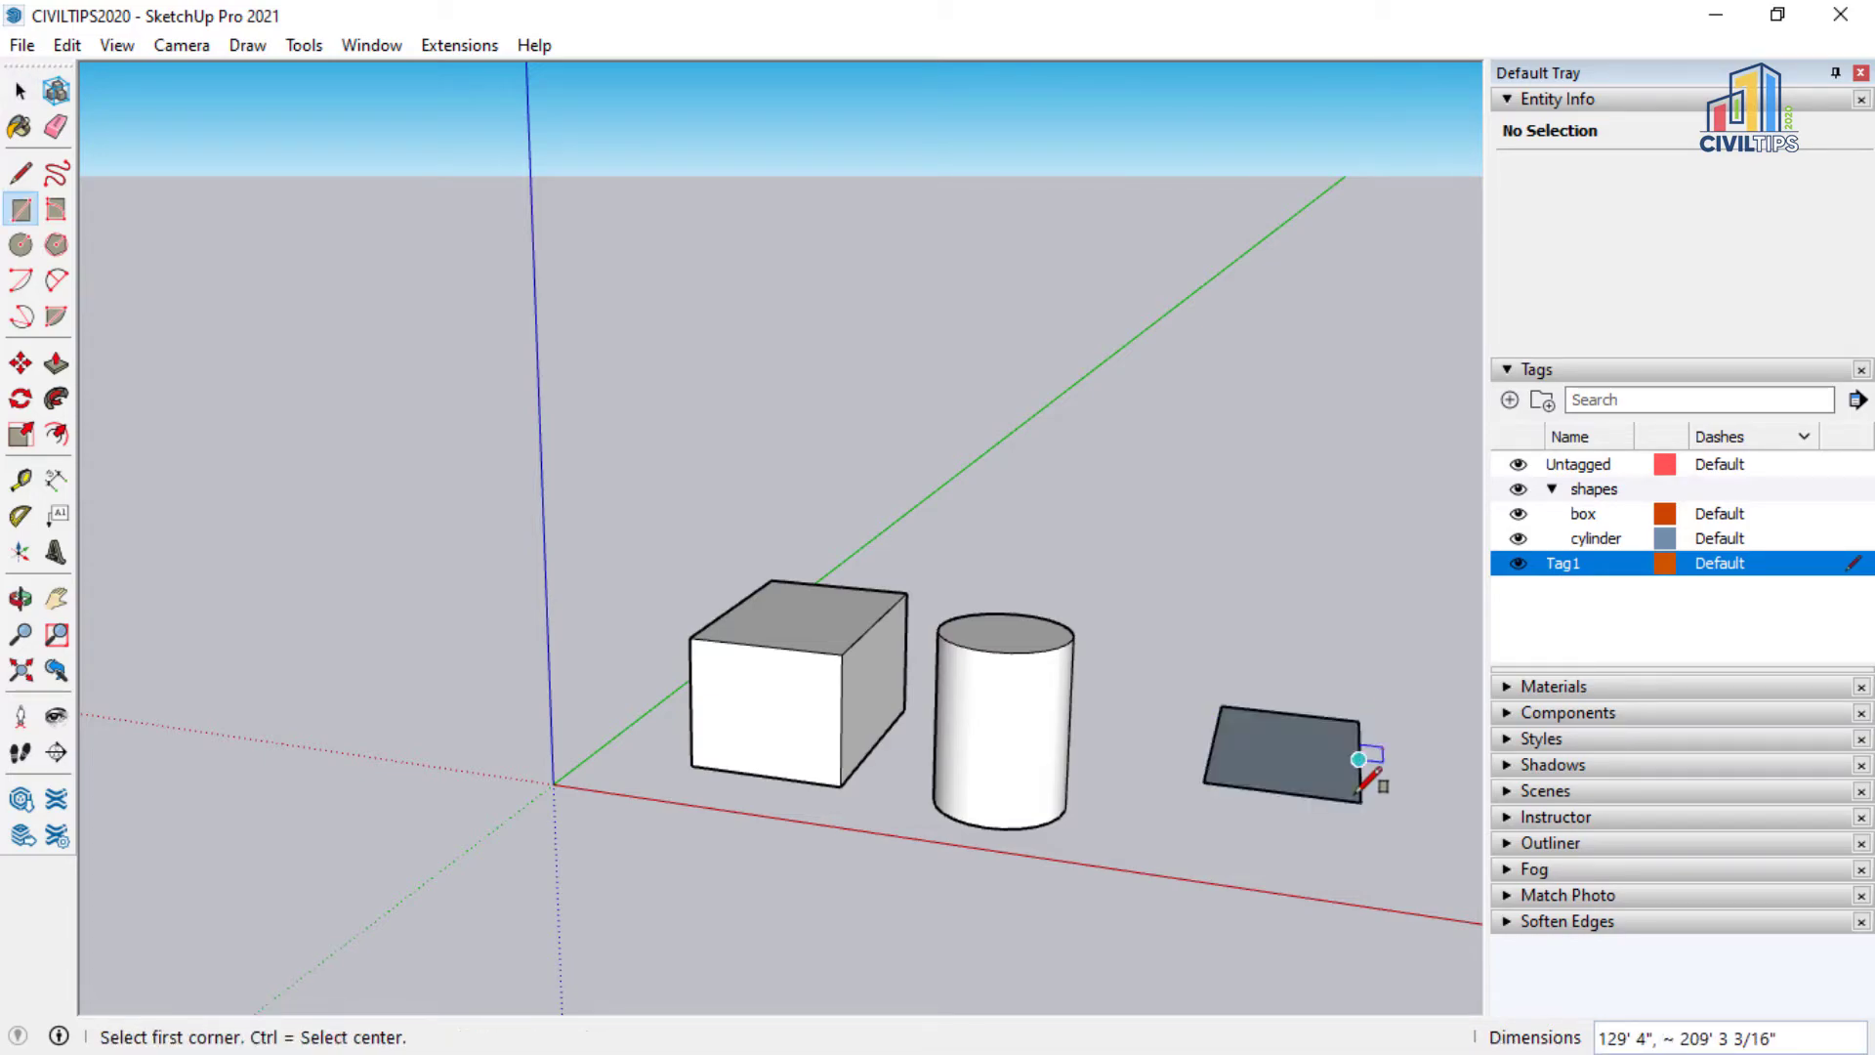
key("shift+p")
left_click(1222, 632)
left_click(1251, 607)
- Inspect the tag assigned to the hexagon's face and to the rectangle's front edge
key("space")
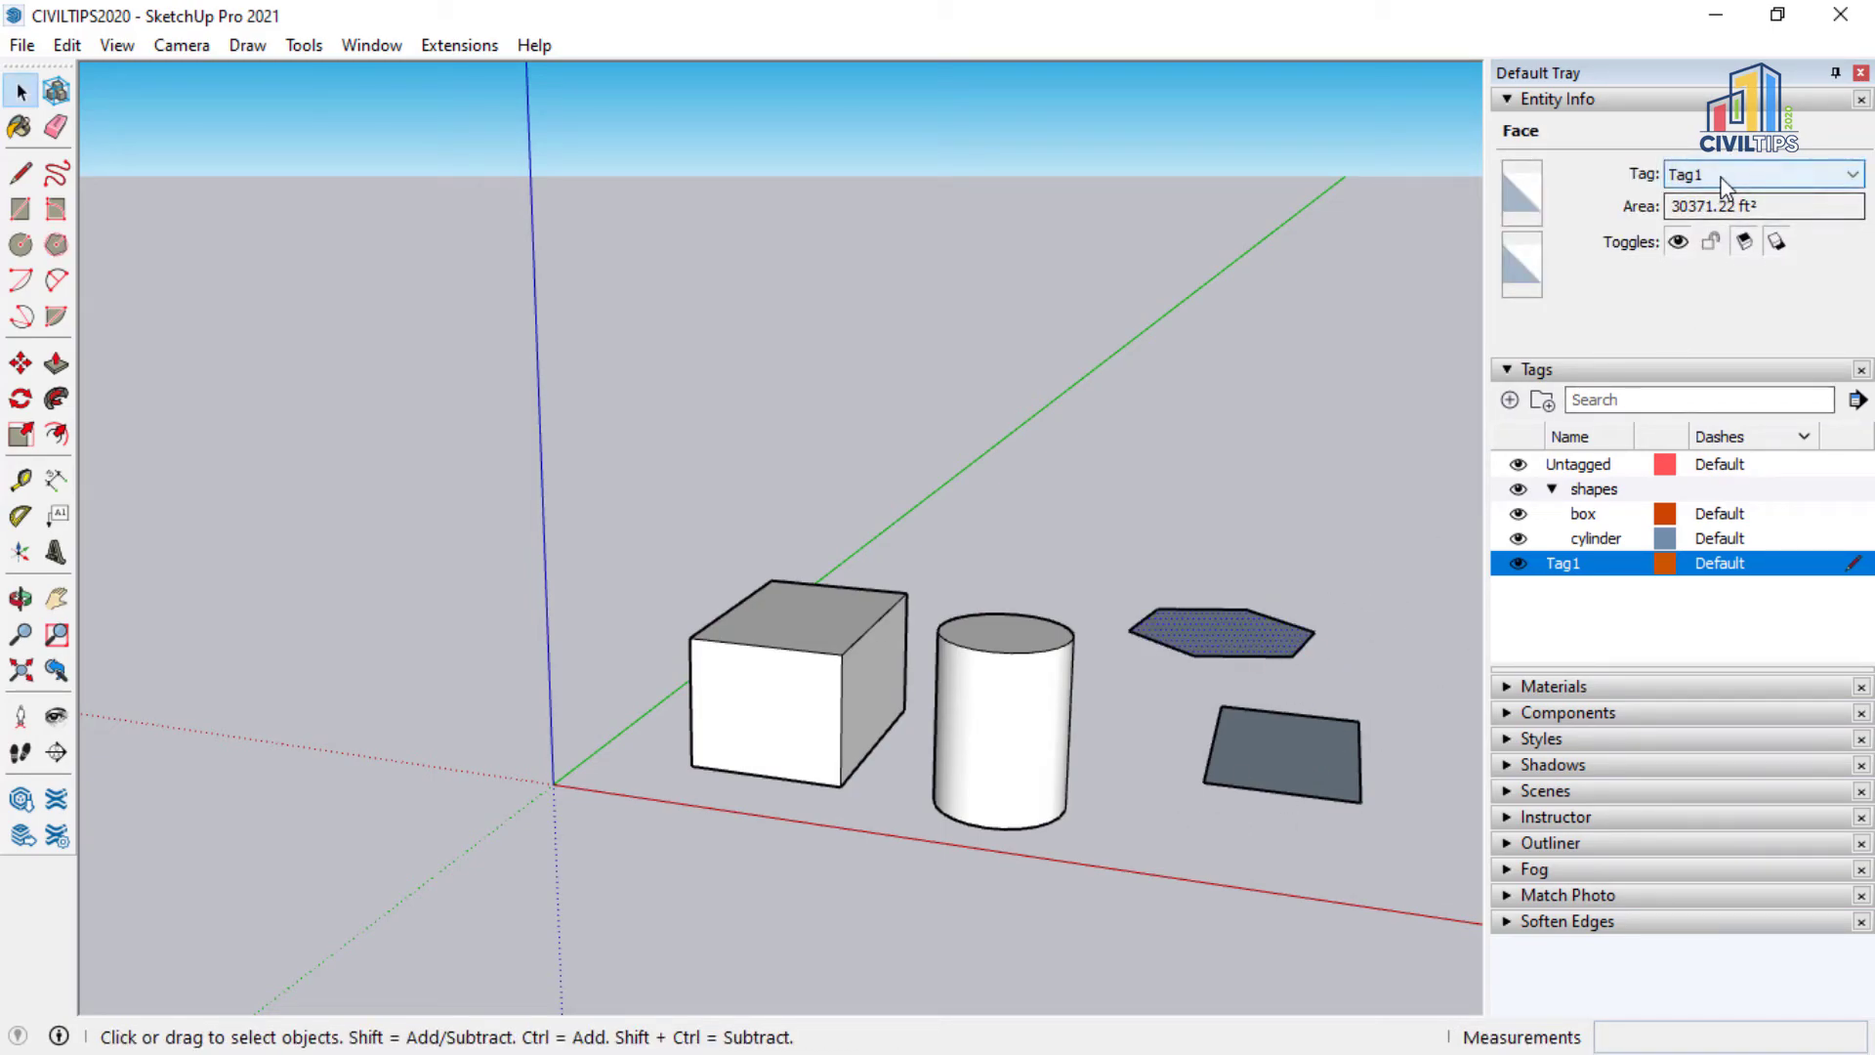
left_click(1304, 795)
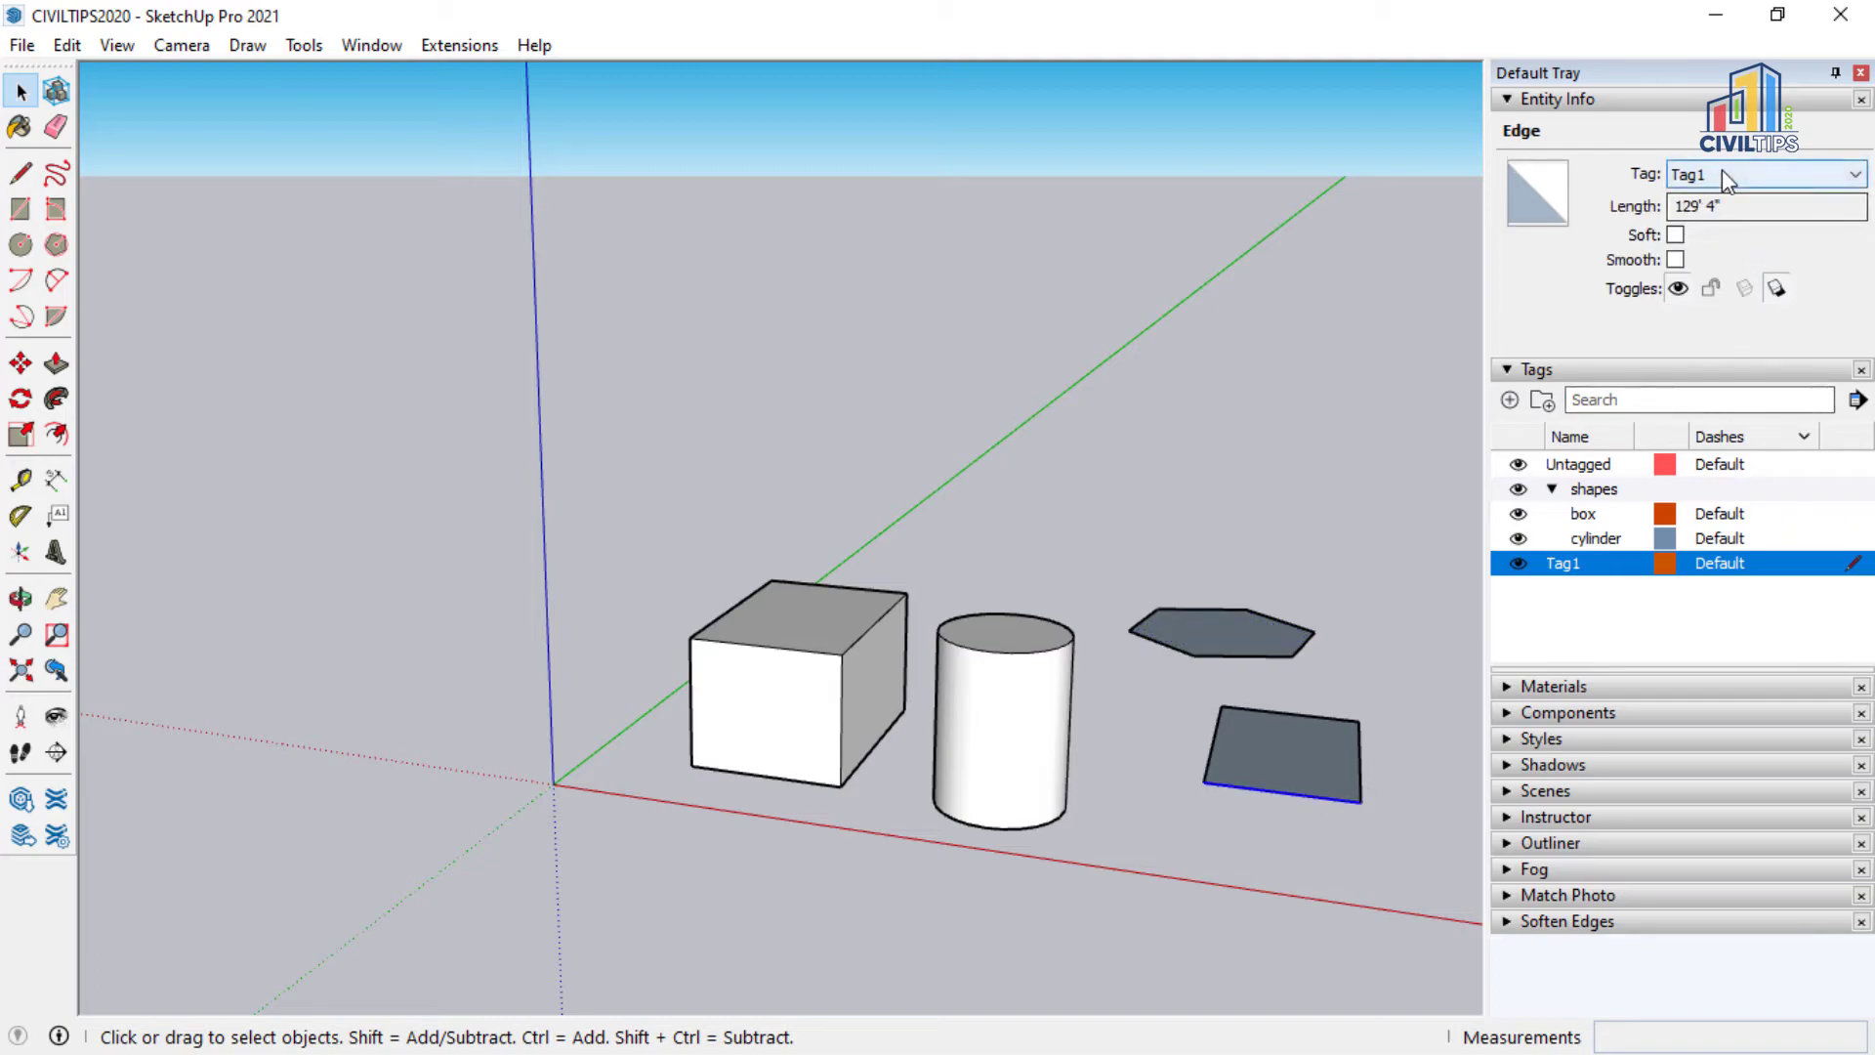
left_click(1354, 670)
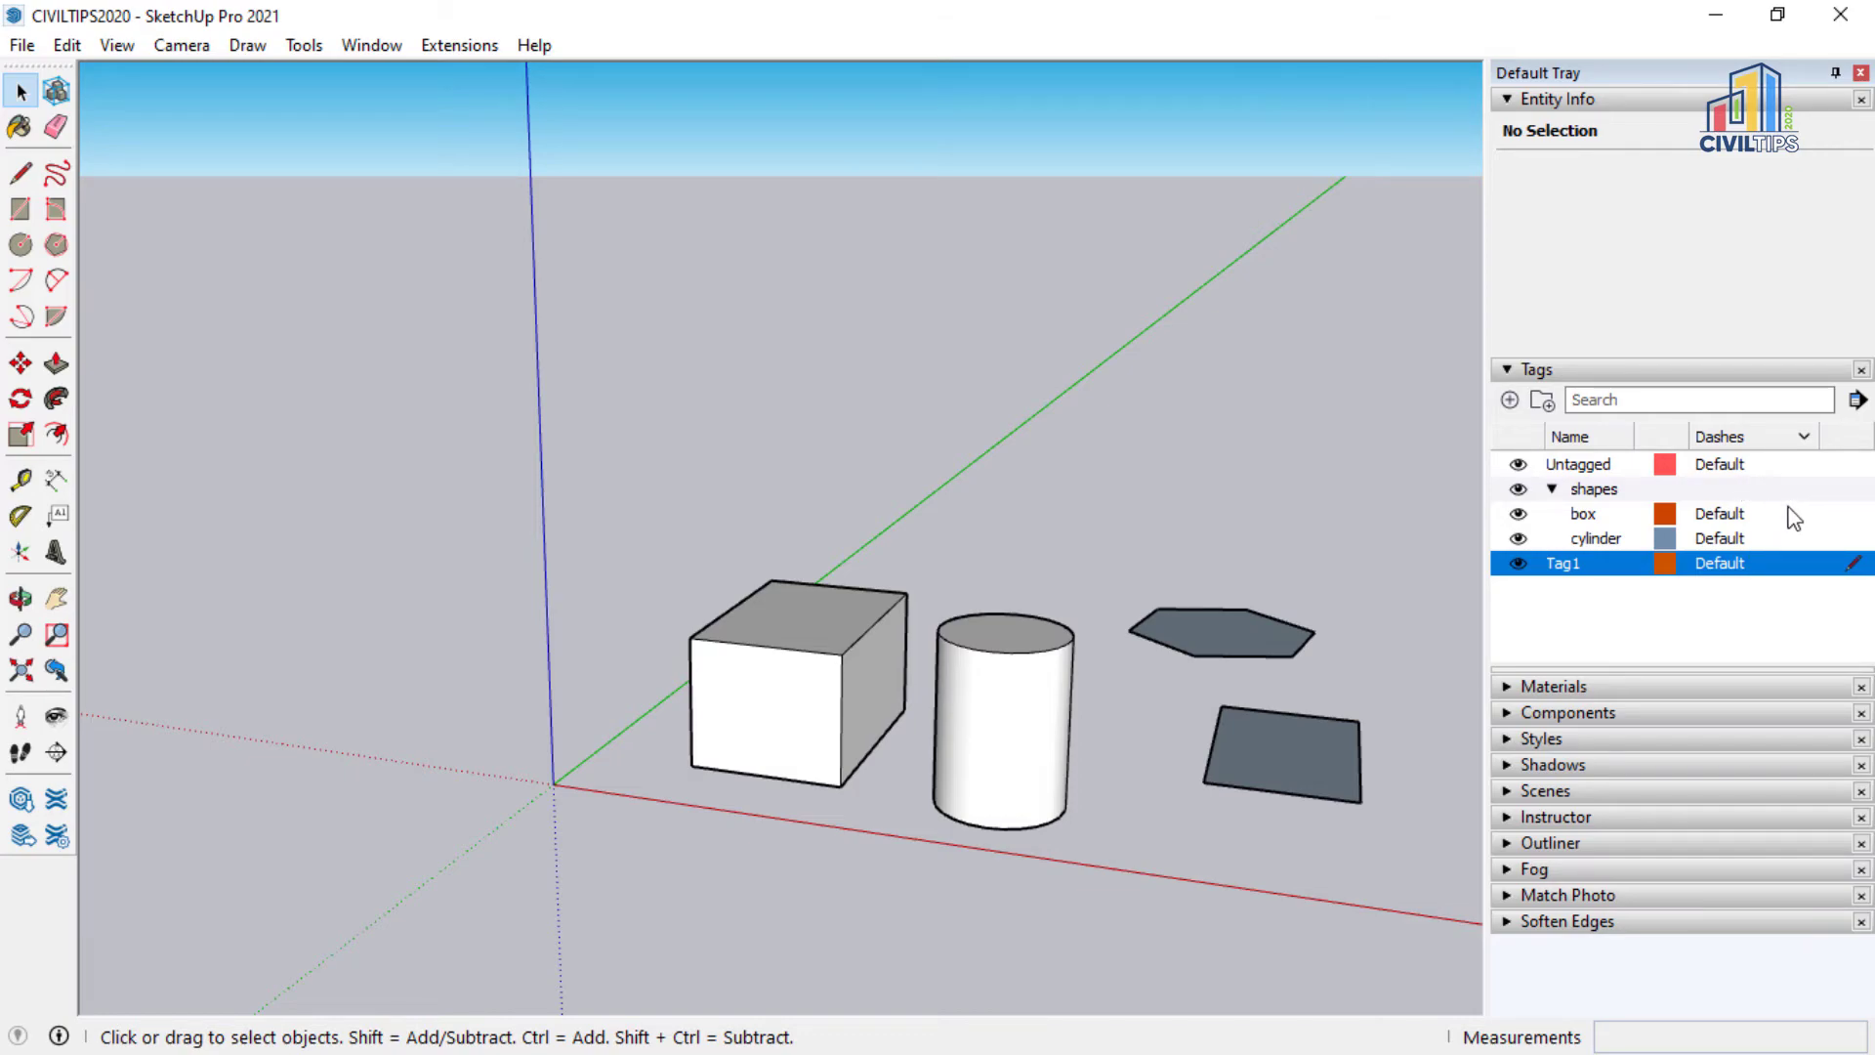
- Try the dotted line style and the dashed line style on Tag1
left_click(1721, 565)
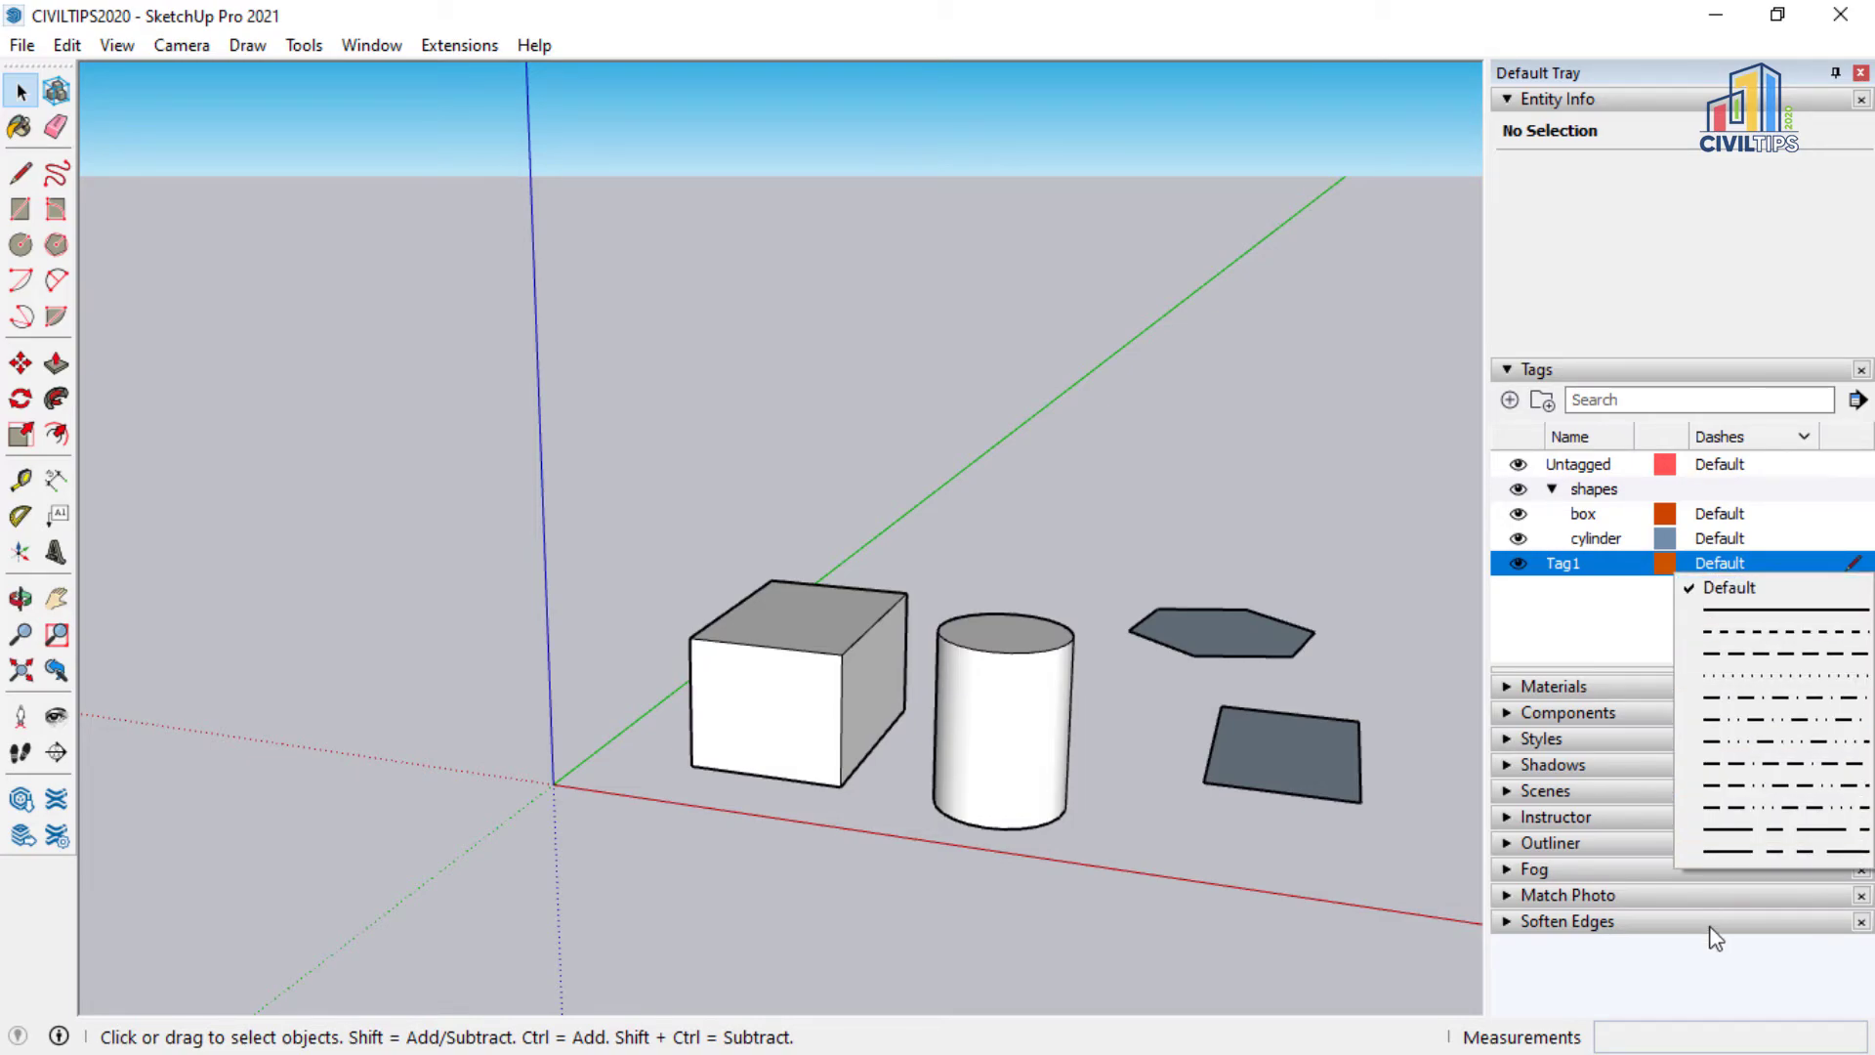
left_click(1754, 674)
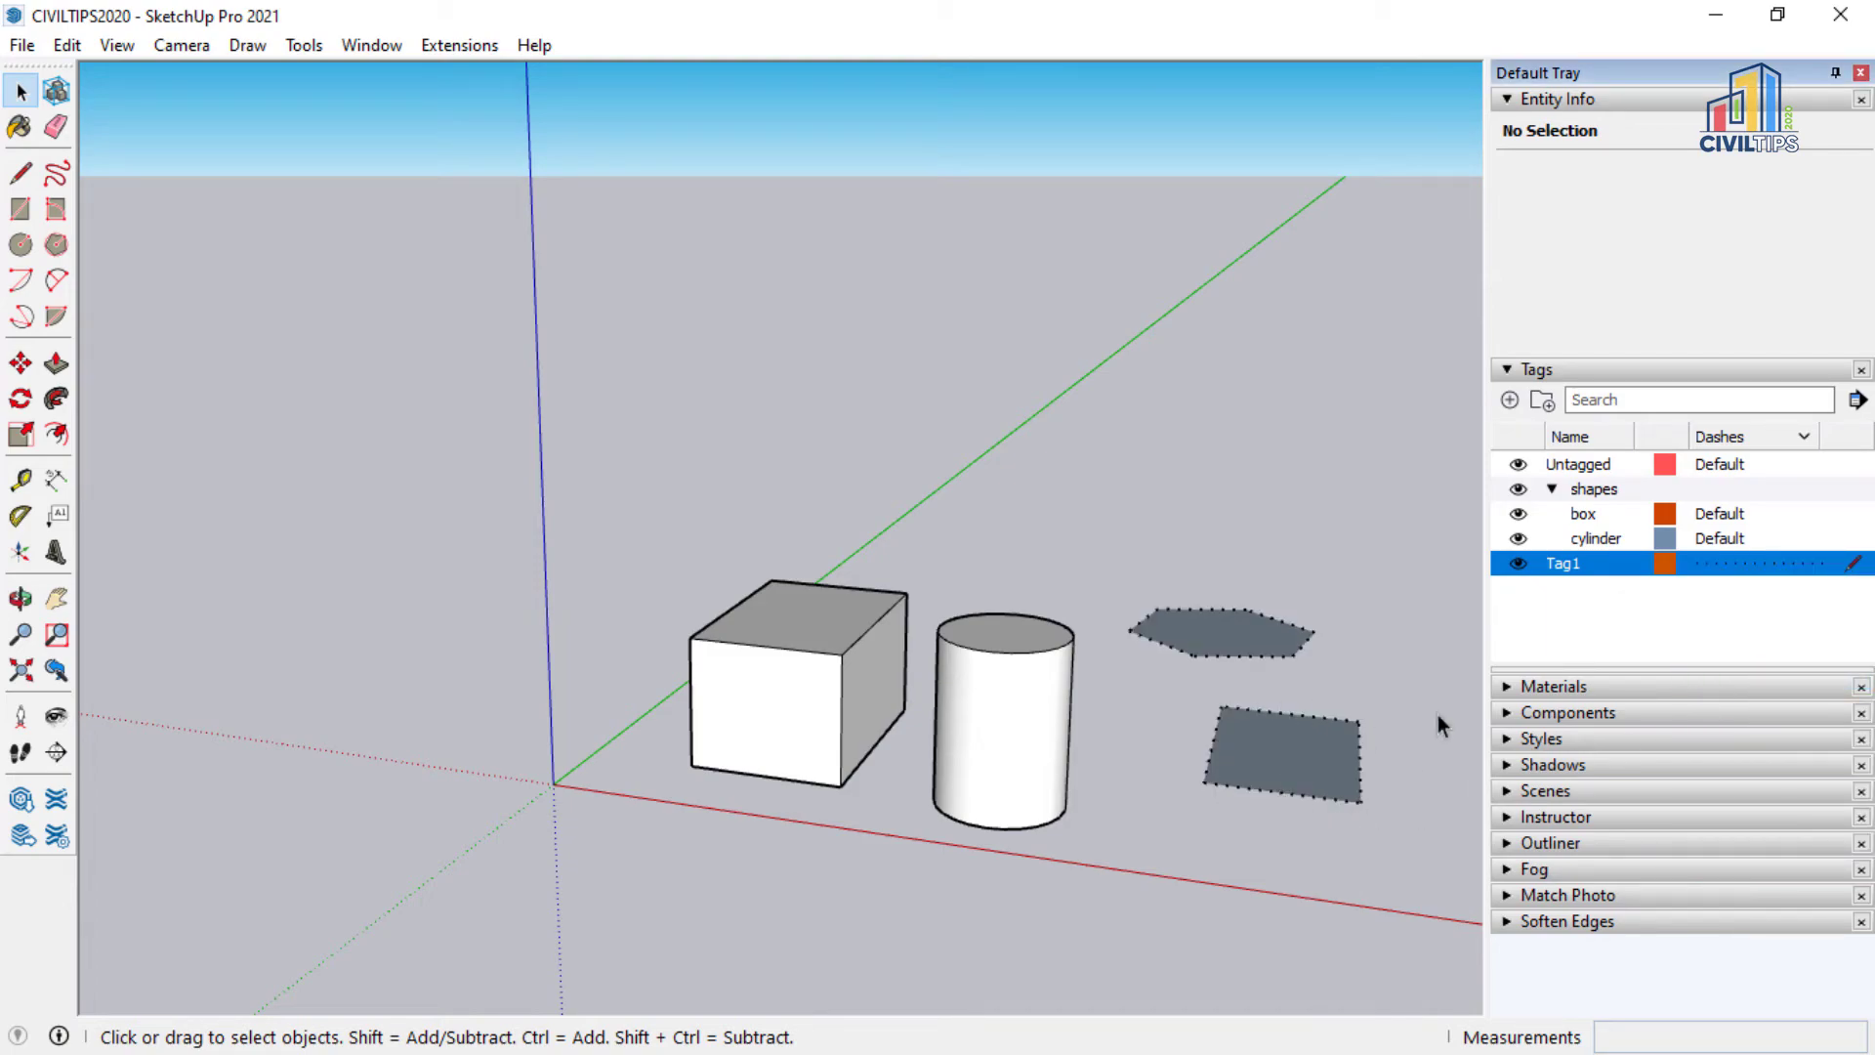
left_click(1775, 564)
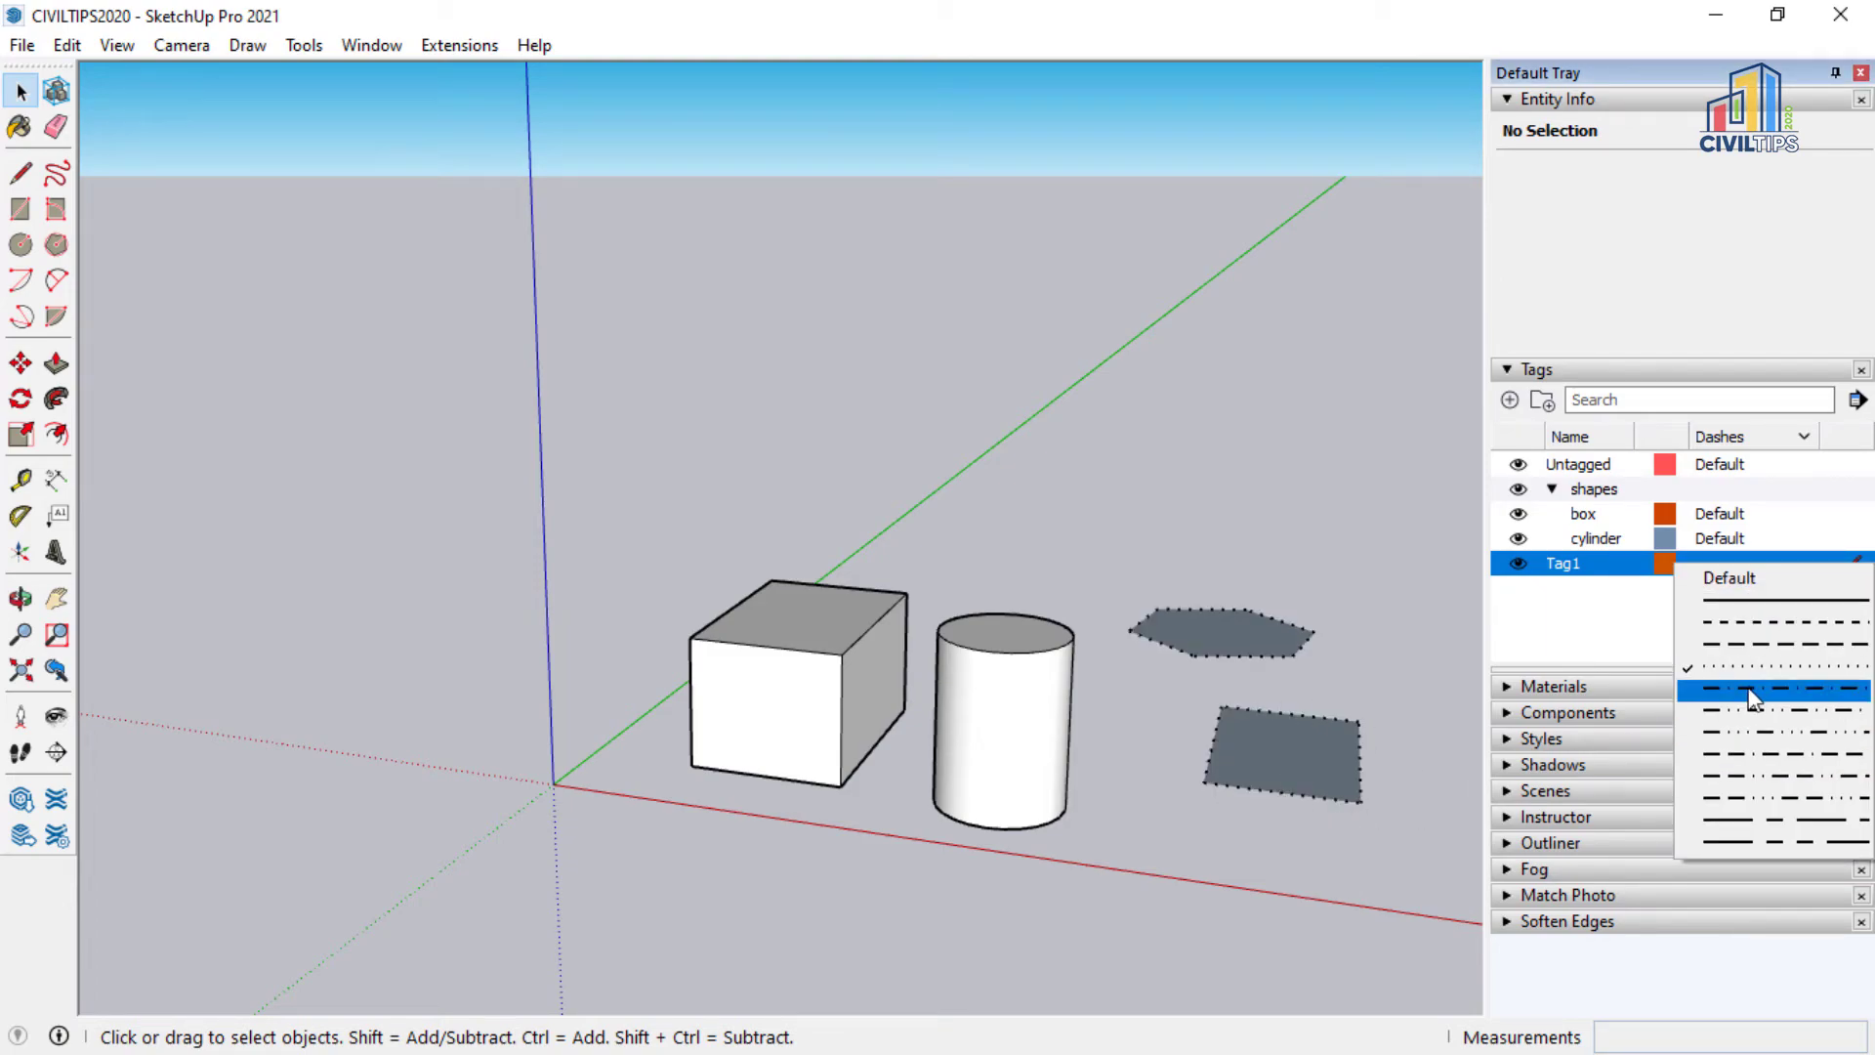
left_click(1749, 646)
- Set Tag1's dashes to the solid line and the box tag's dashes to the double-dash double-dot pattern
left_click(1770, 569)
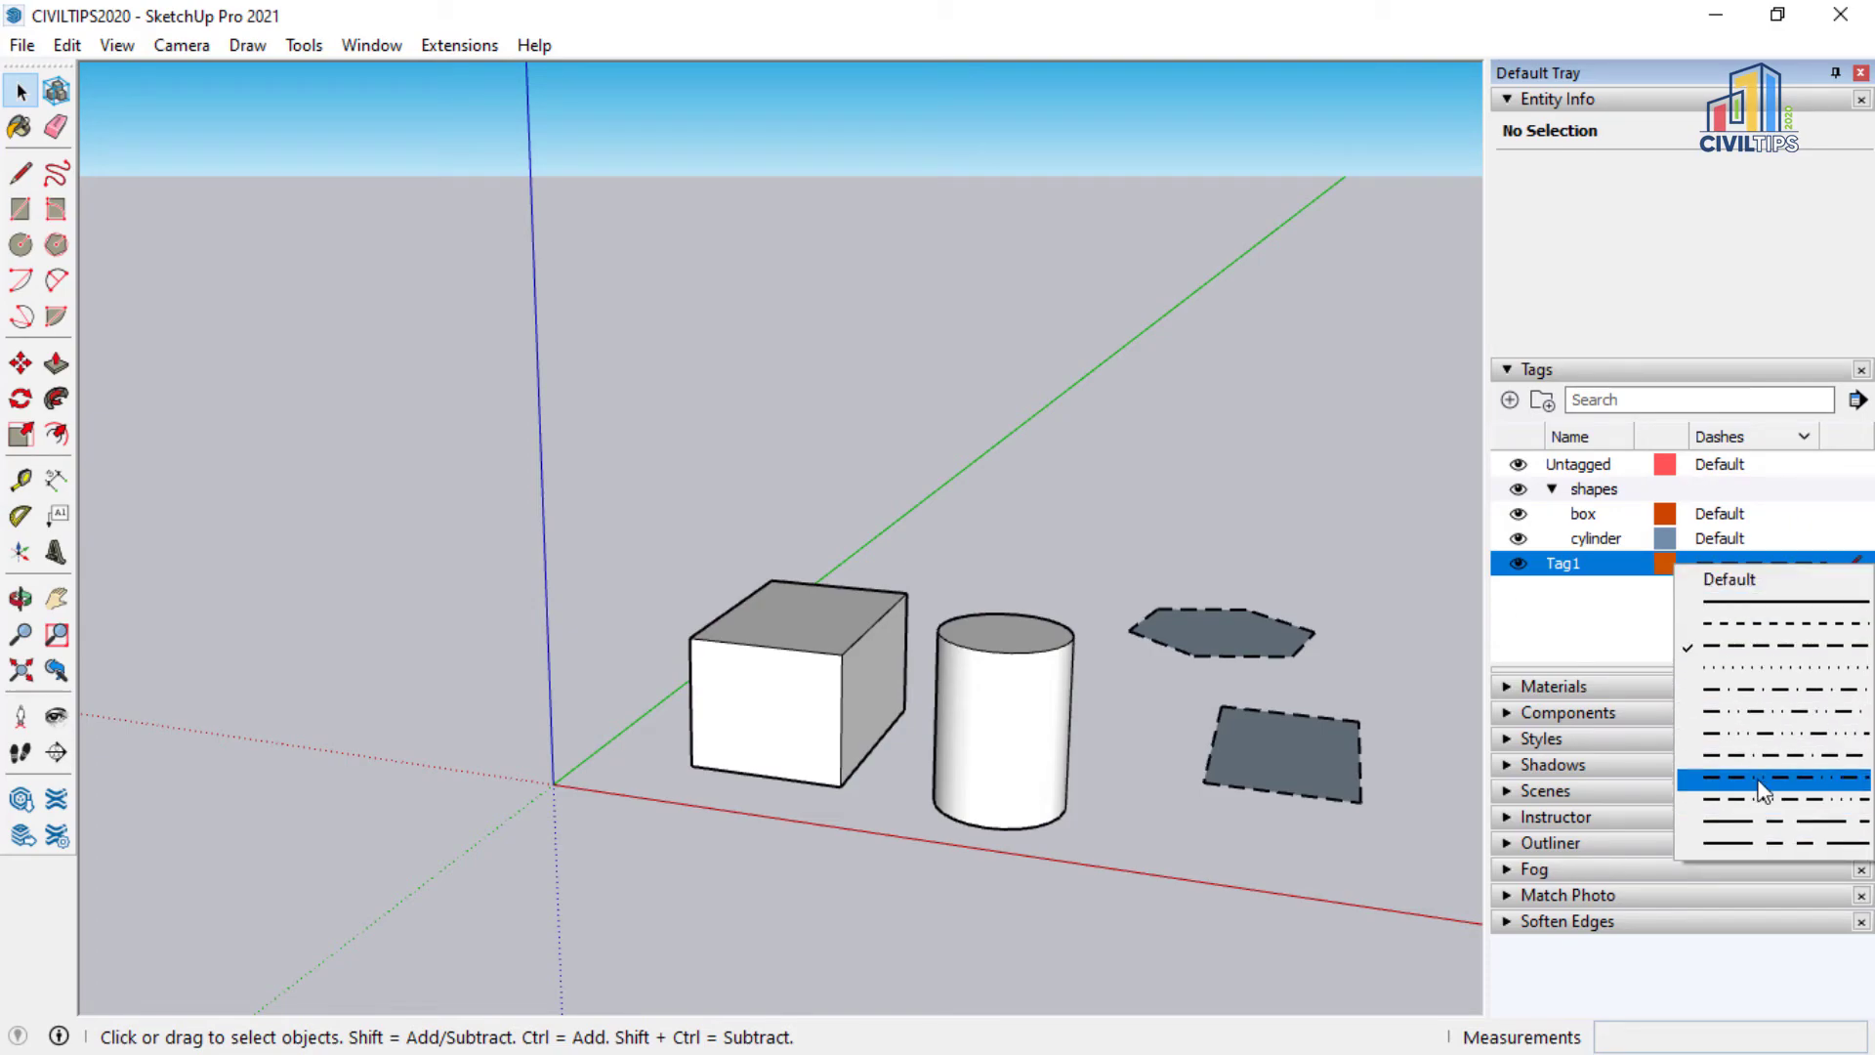
left_click(1763, 586)
left_click(1713, 513)
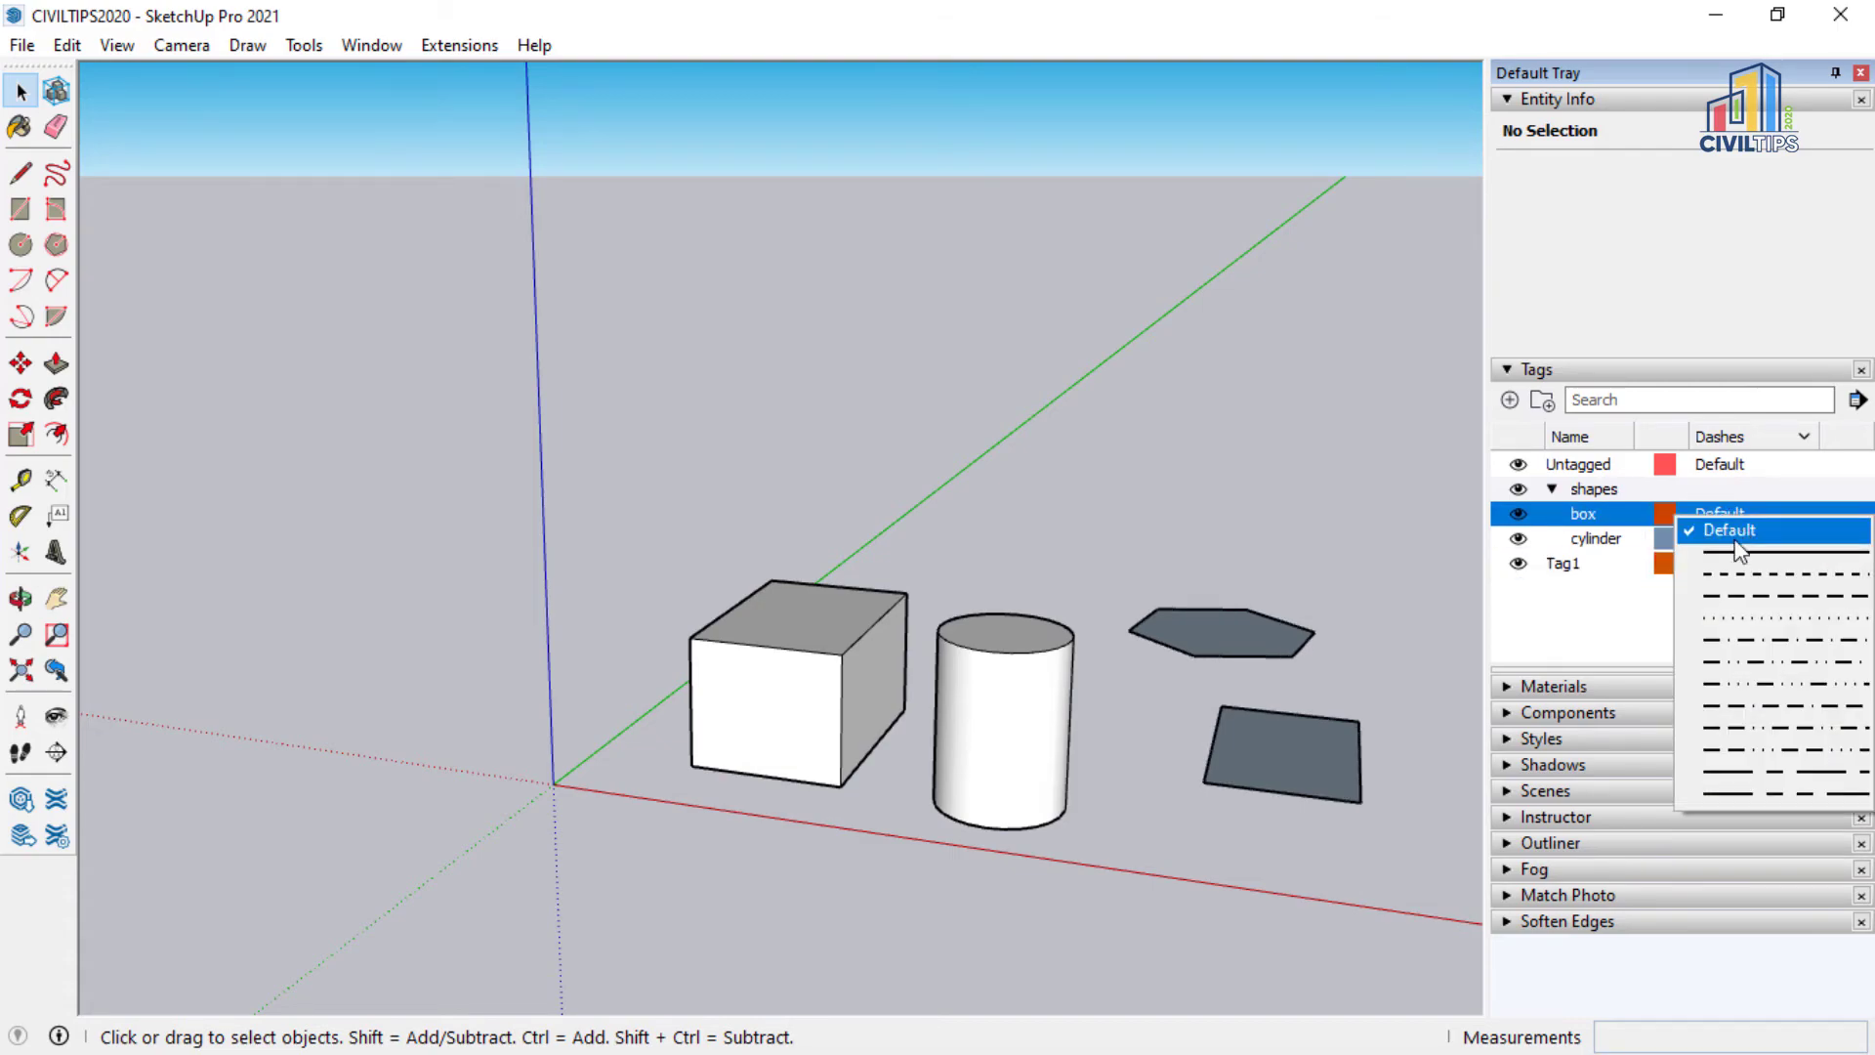
left_click(1736, 730)
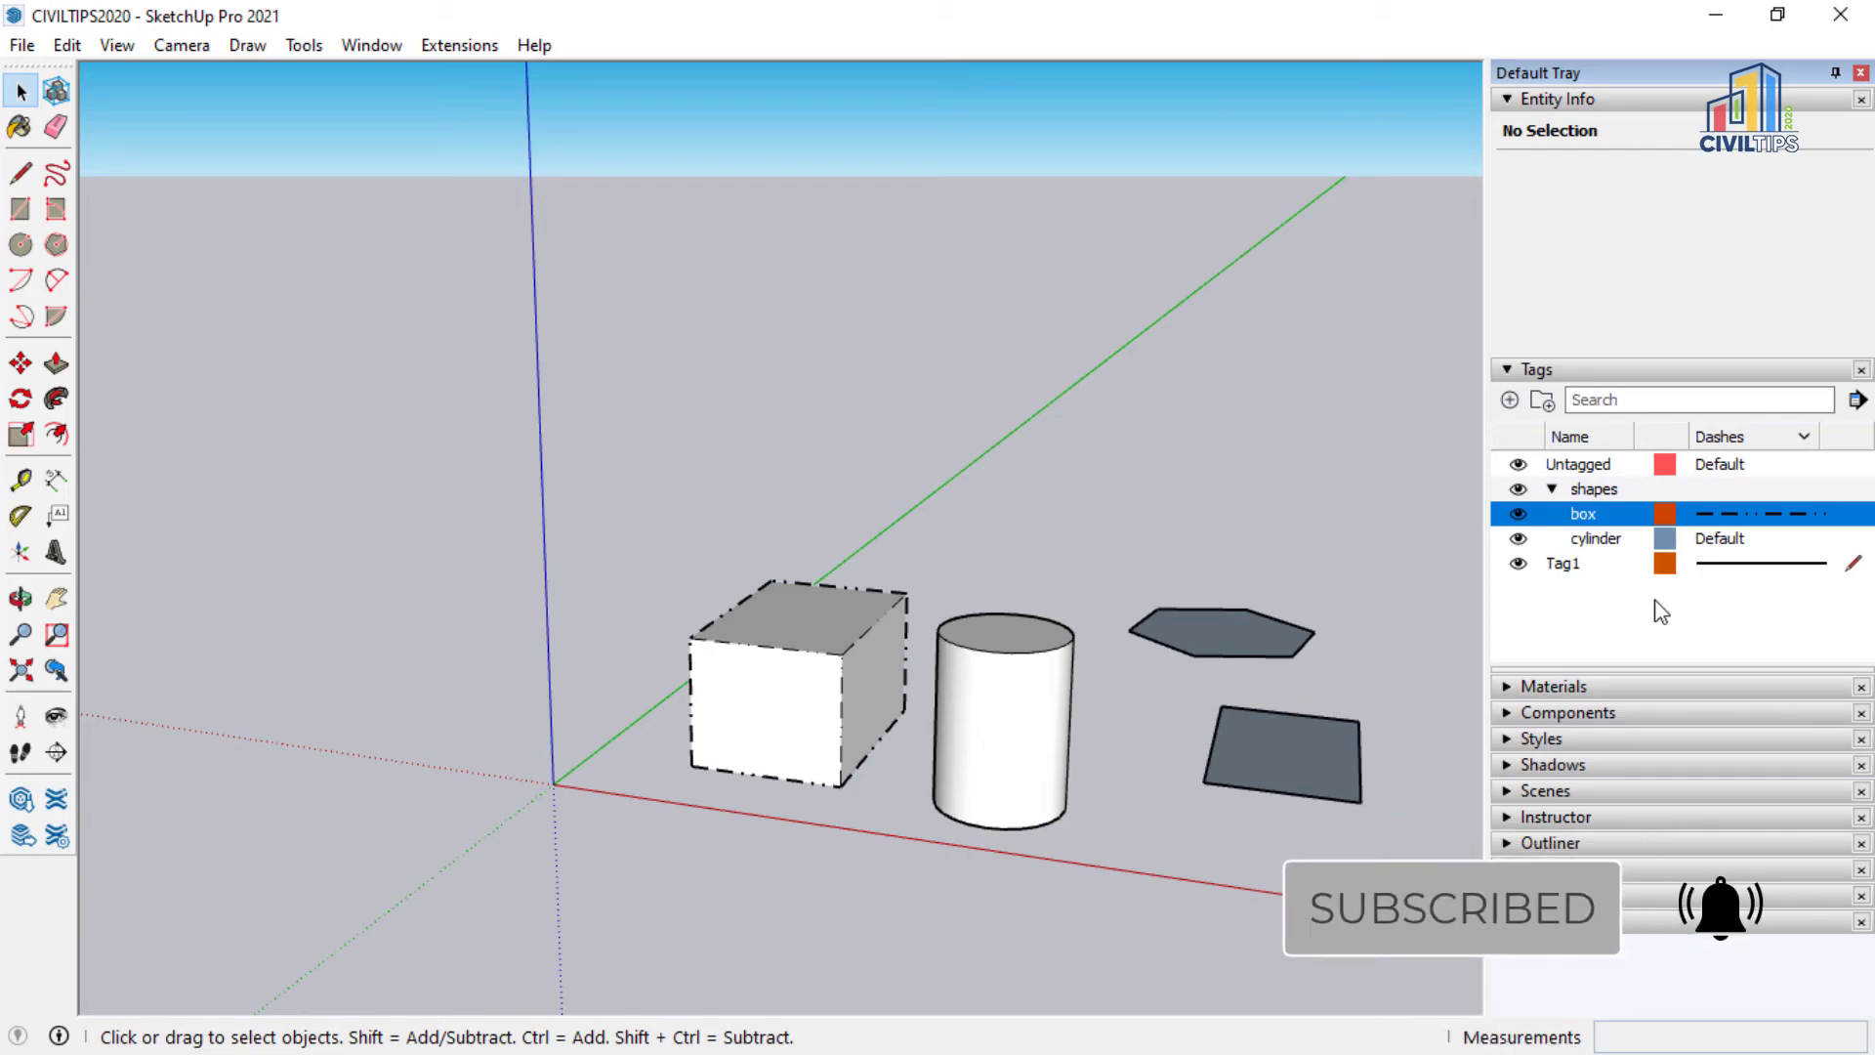
- Search the tags for "box" and for "c", clearing the search after each one
left_click(1603, 399)
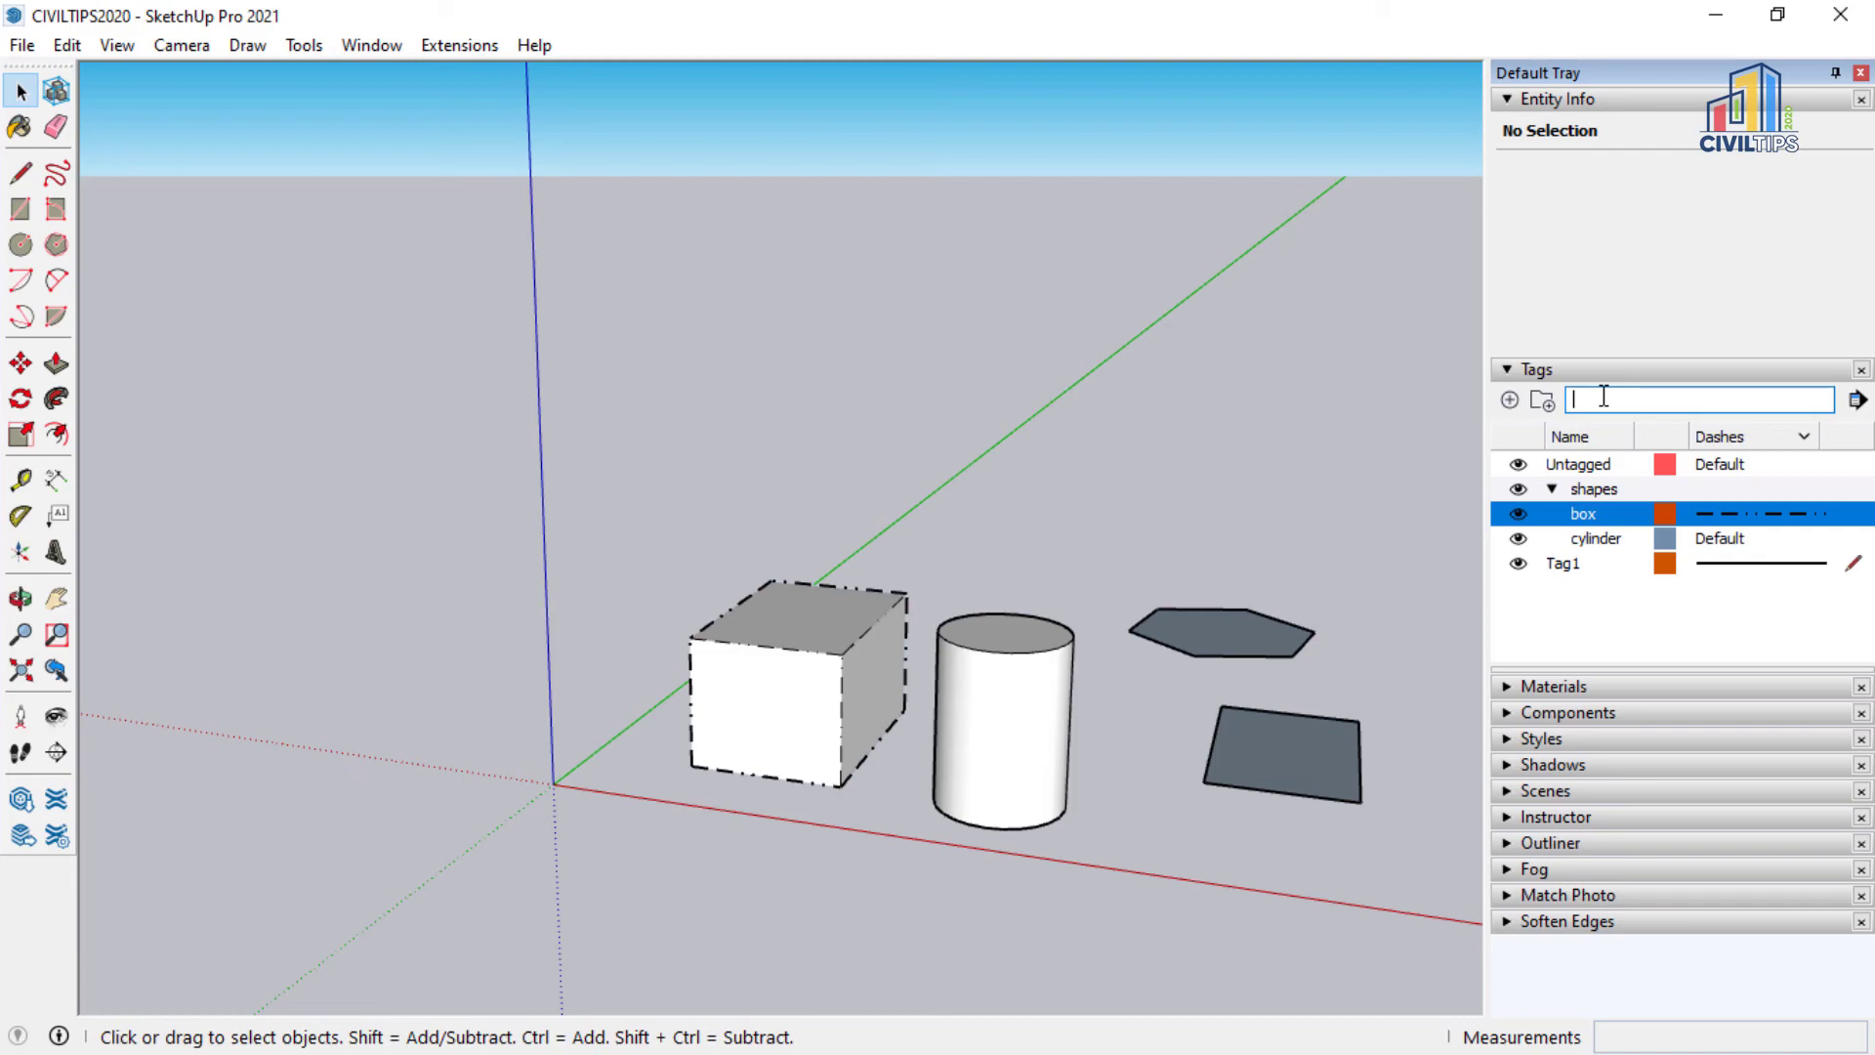
type("bo")
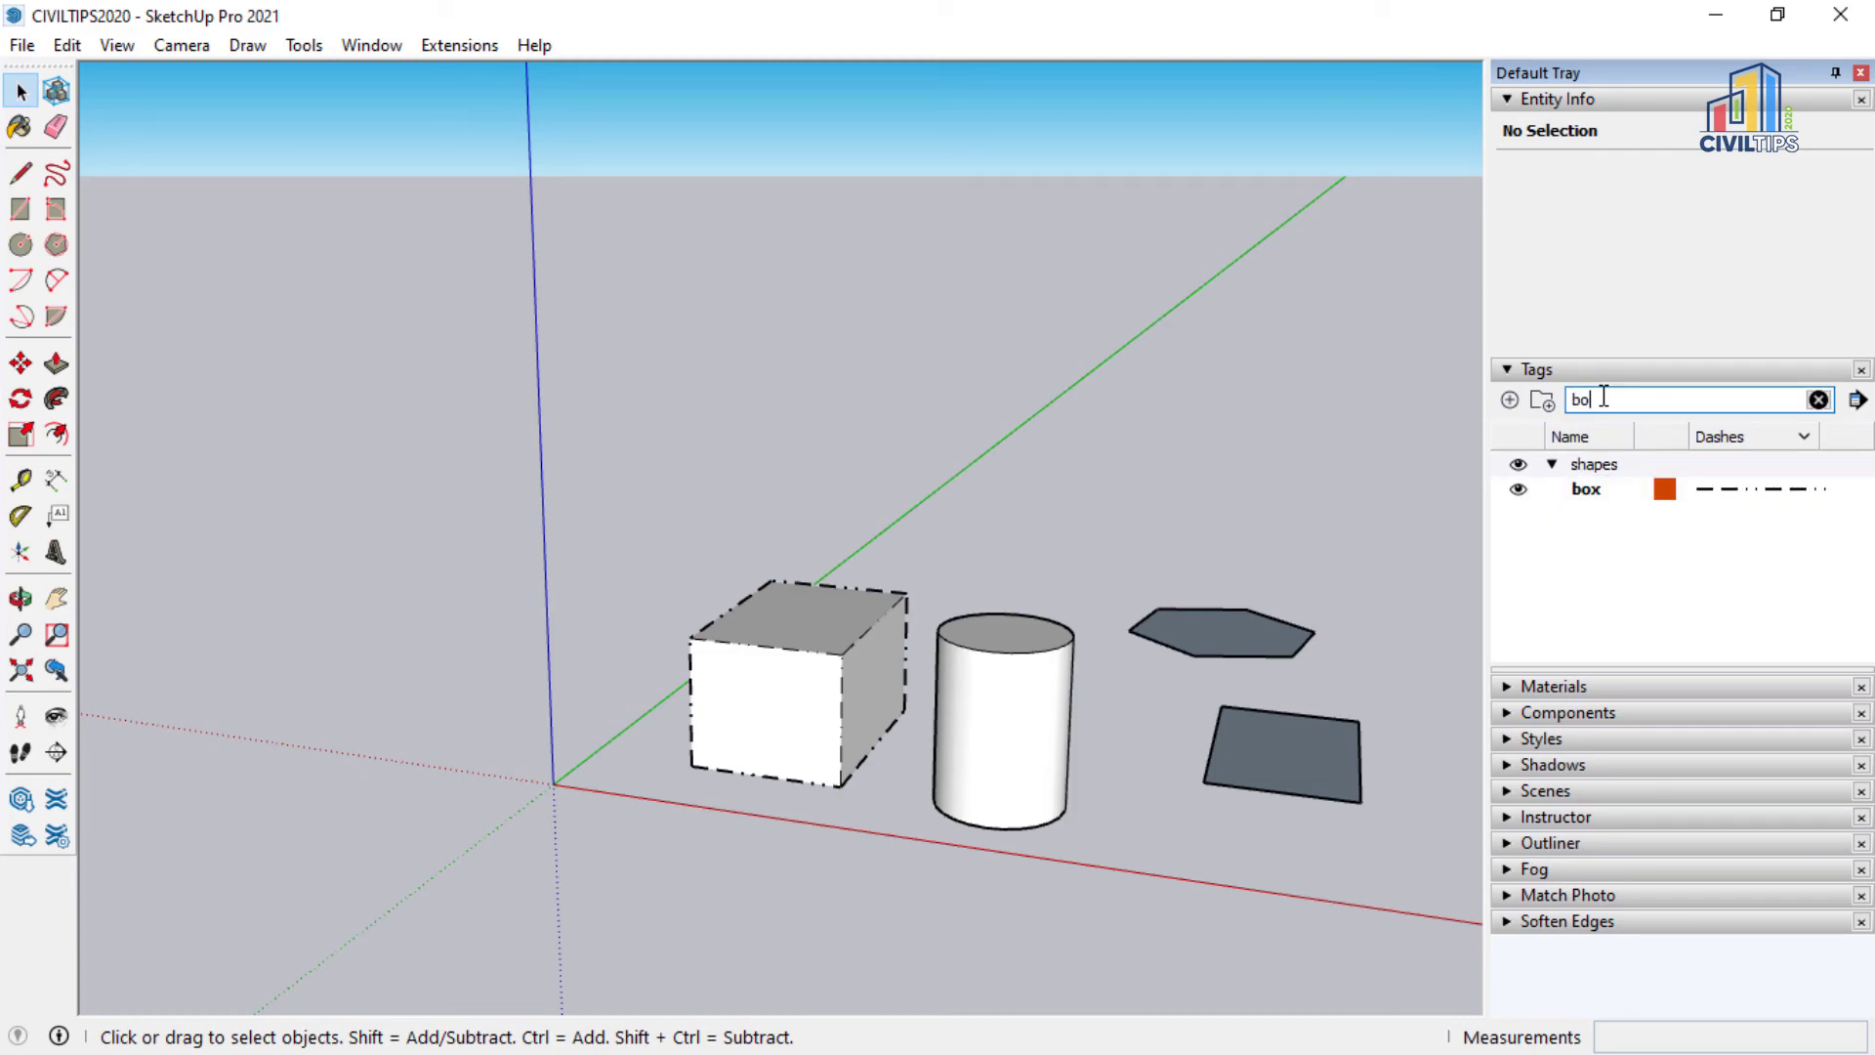
type("x")
key("BackSpace")
key("BackSpace")
key("BackSpace")
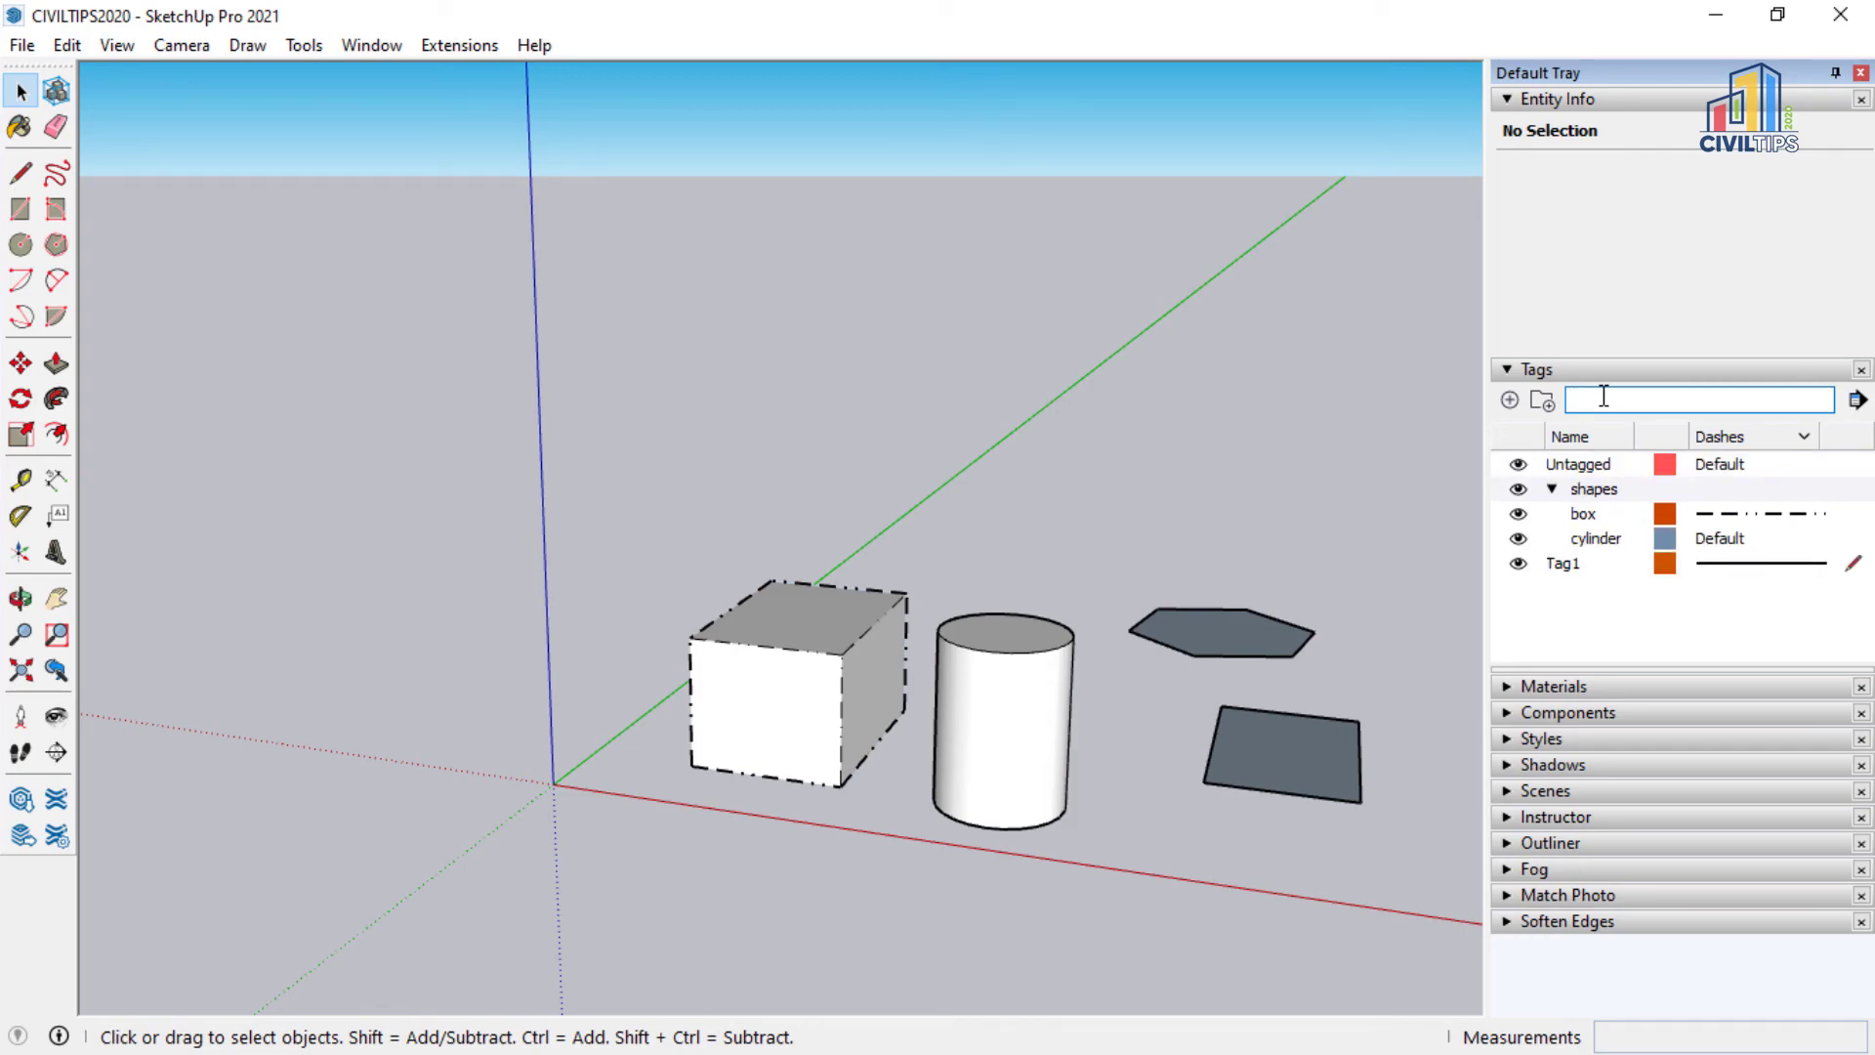
type("c")
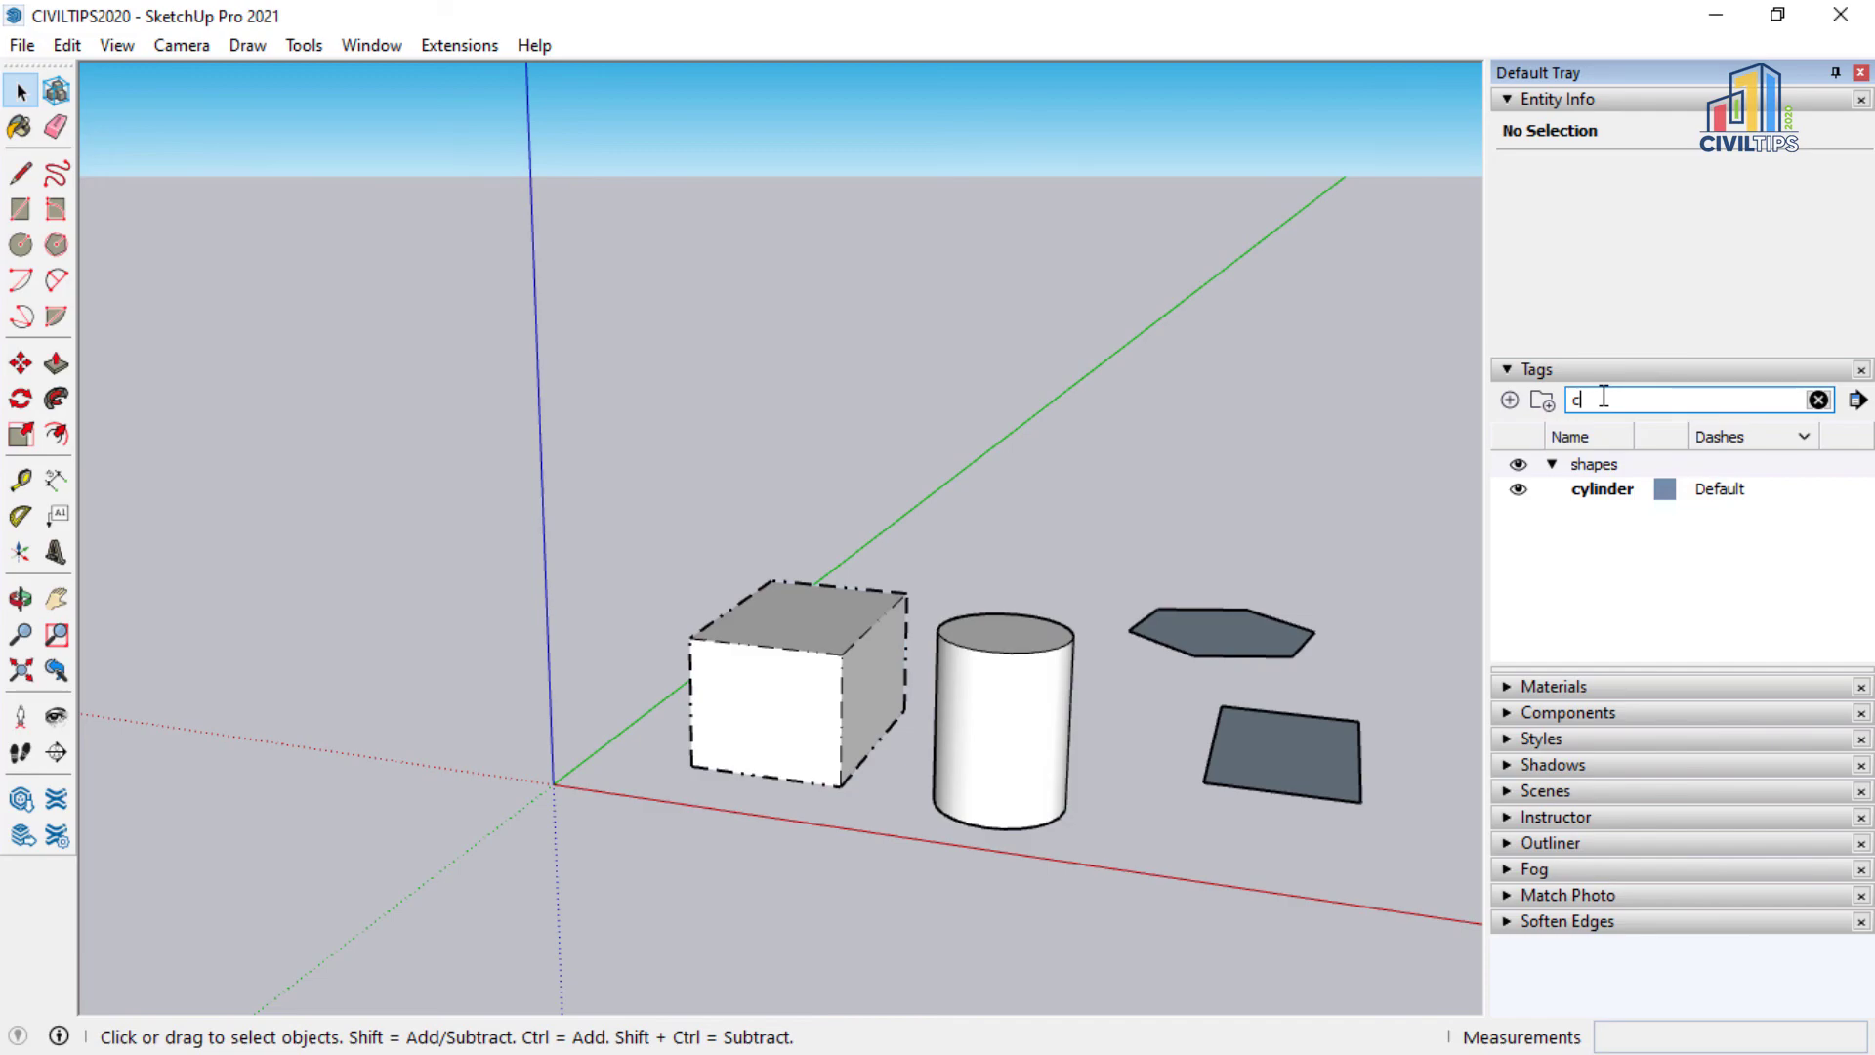
key("BackSpace")
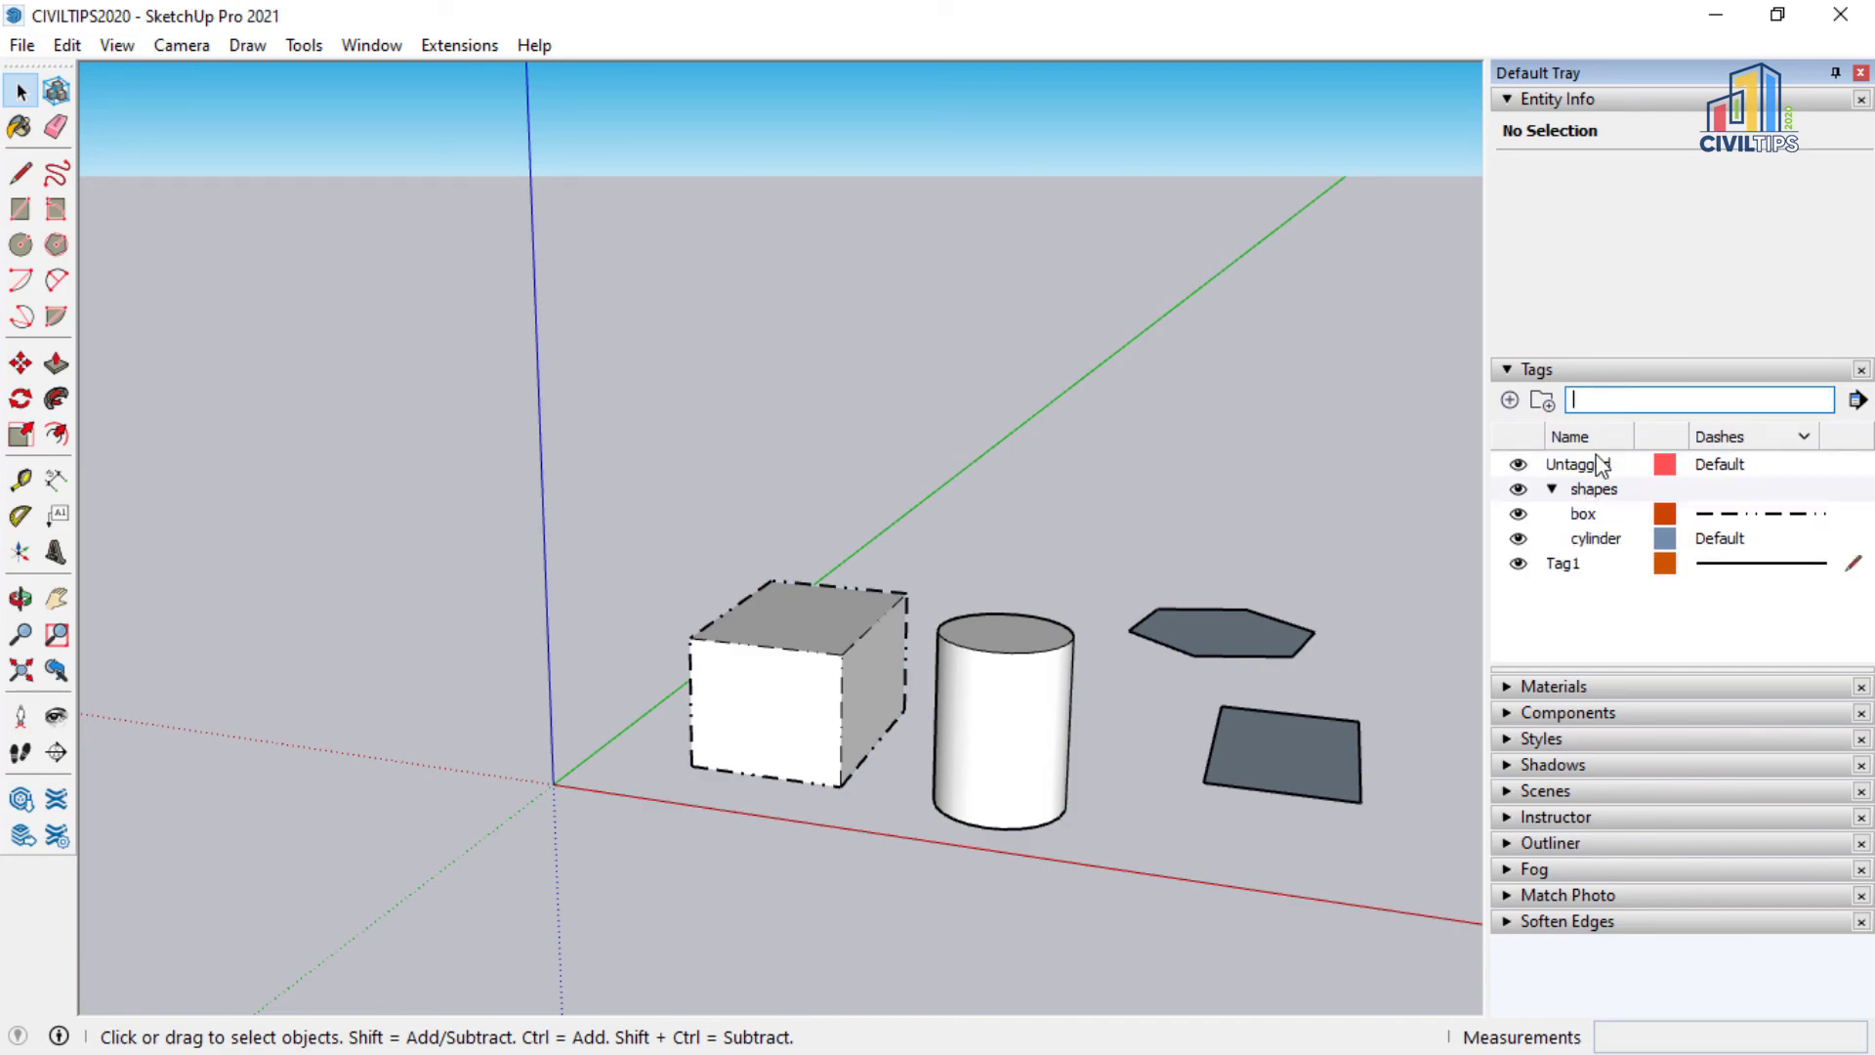